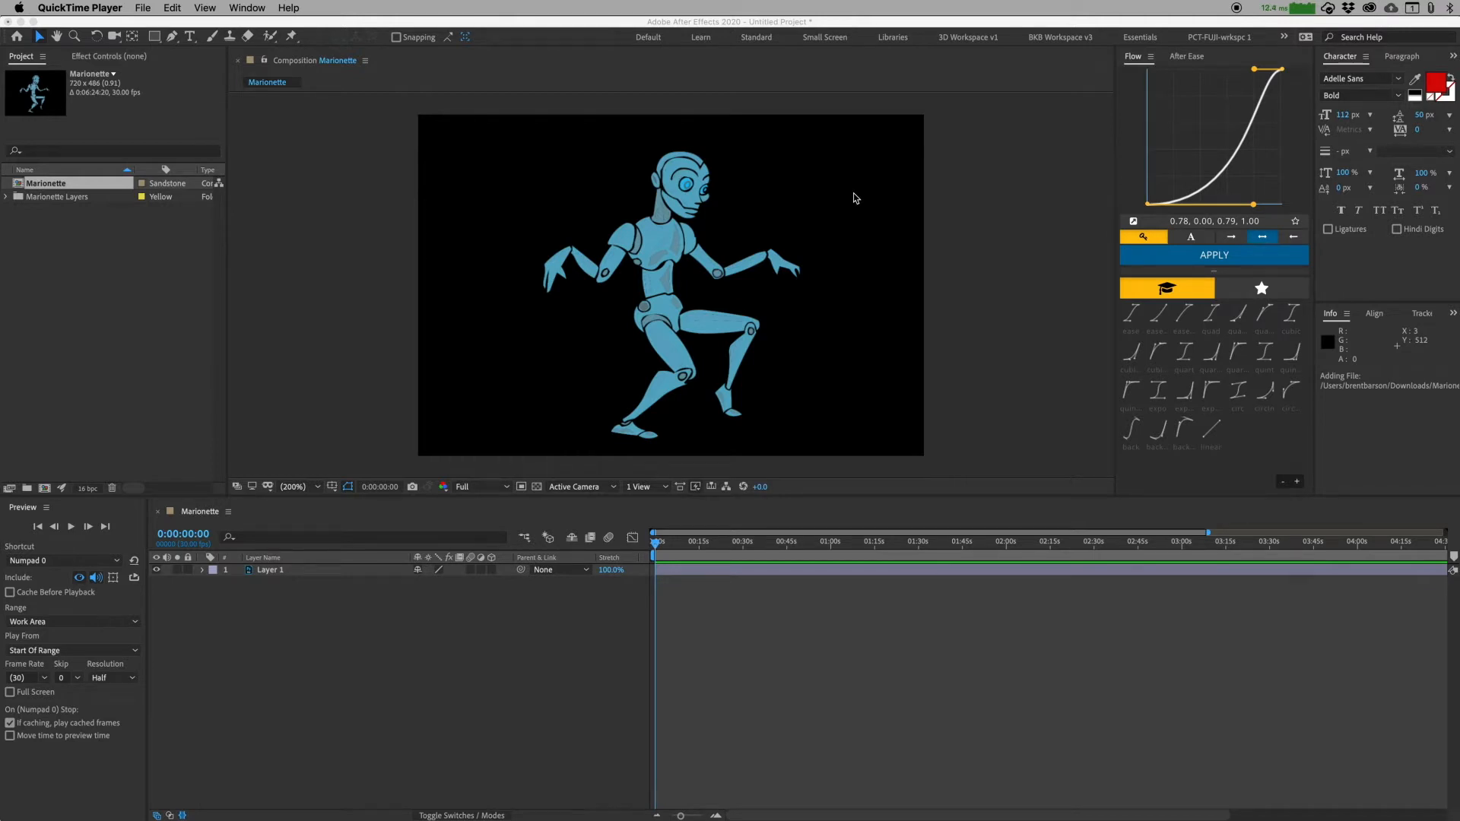
Place a Puppet position pin on the standing foot of the marionette in Layer 1 and hide the mesh.
left_click(669, 209)
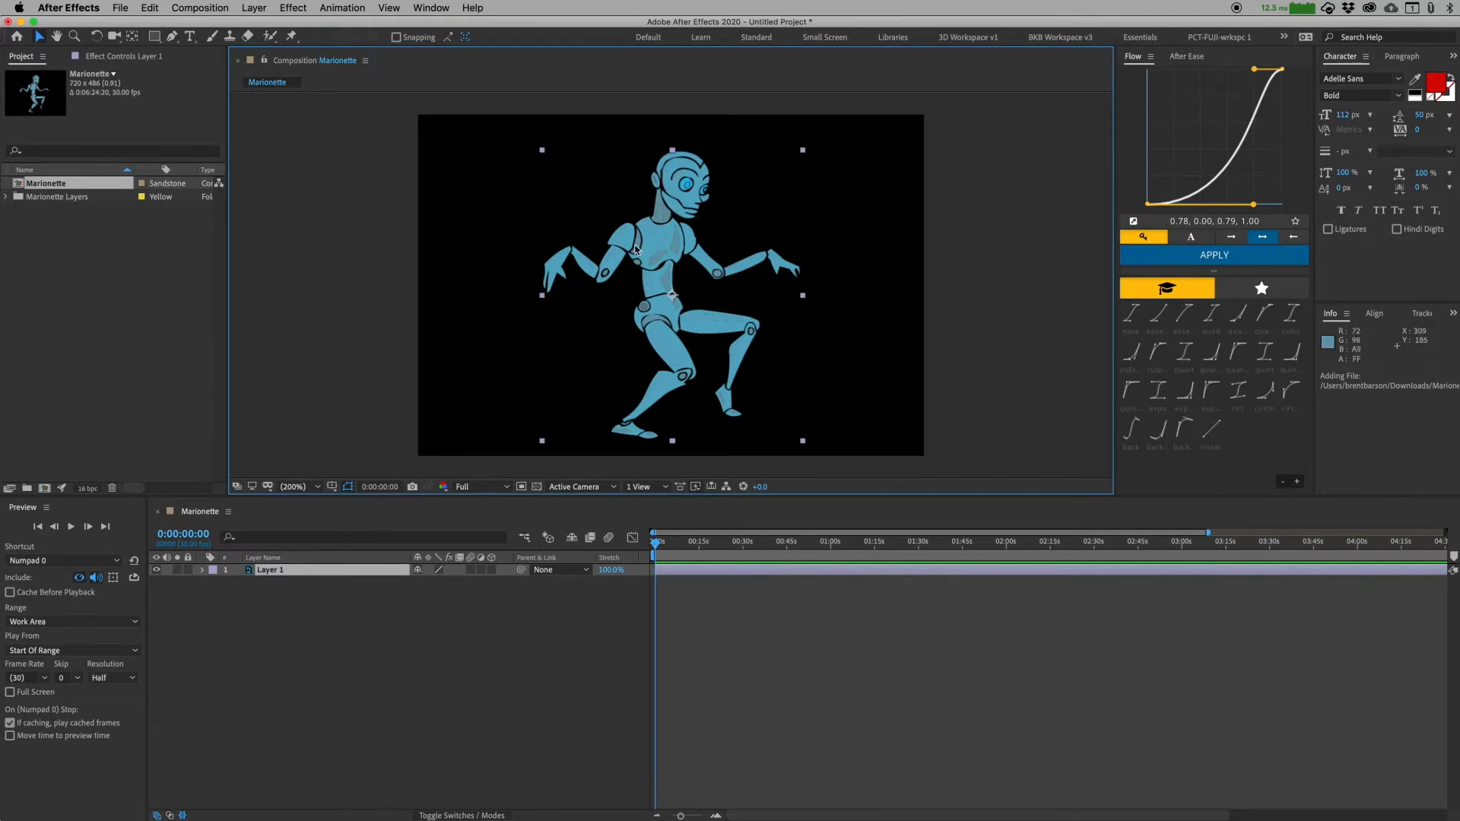
left_click(705, 611)
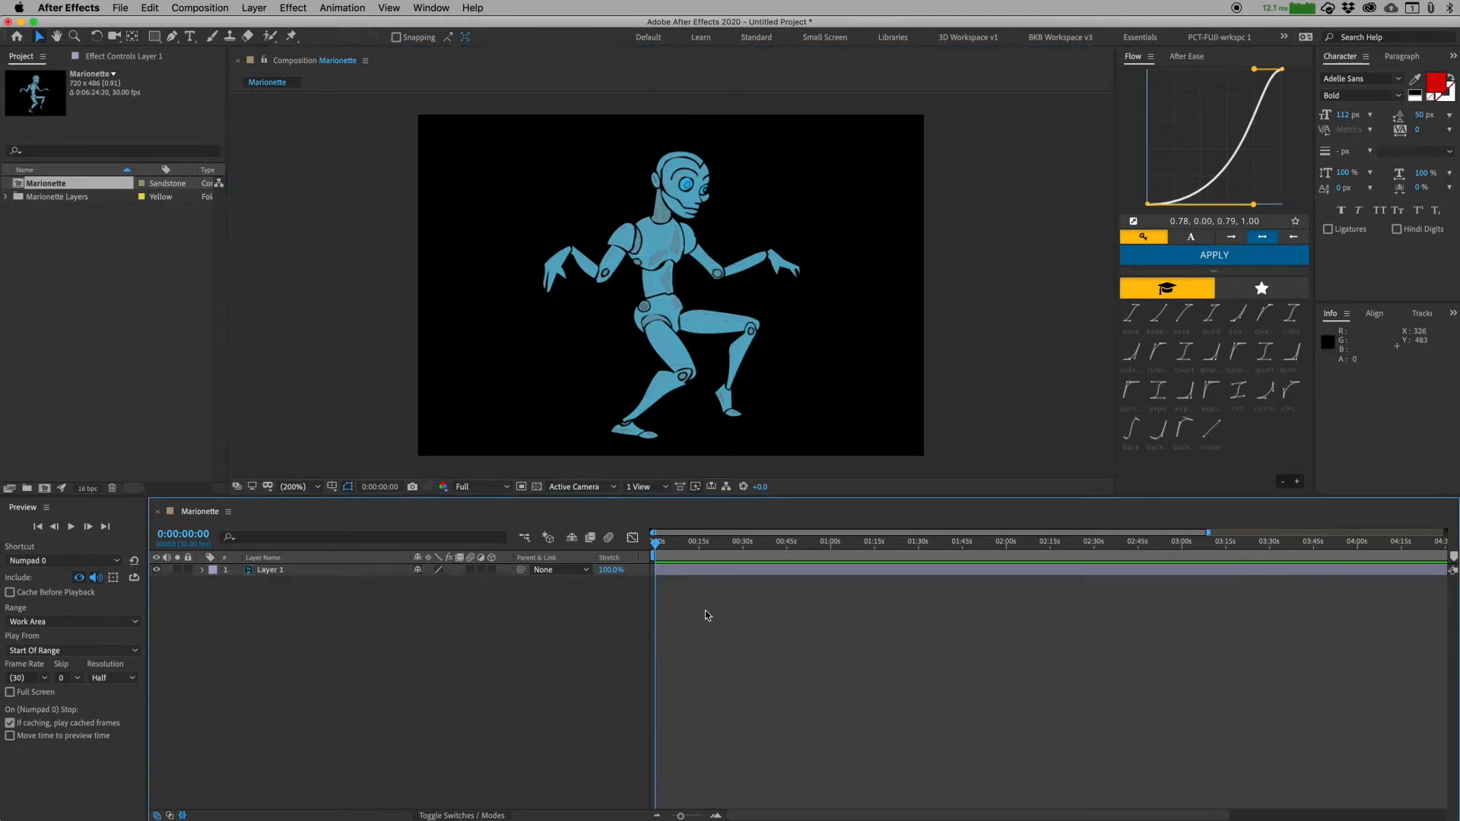
left_click(701, 577)
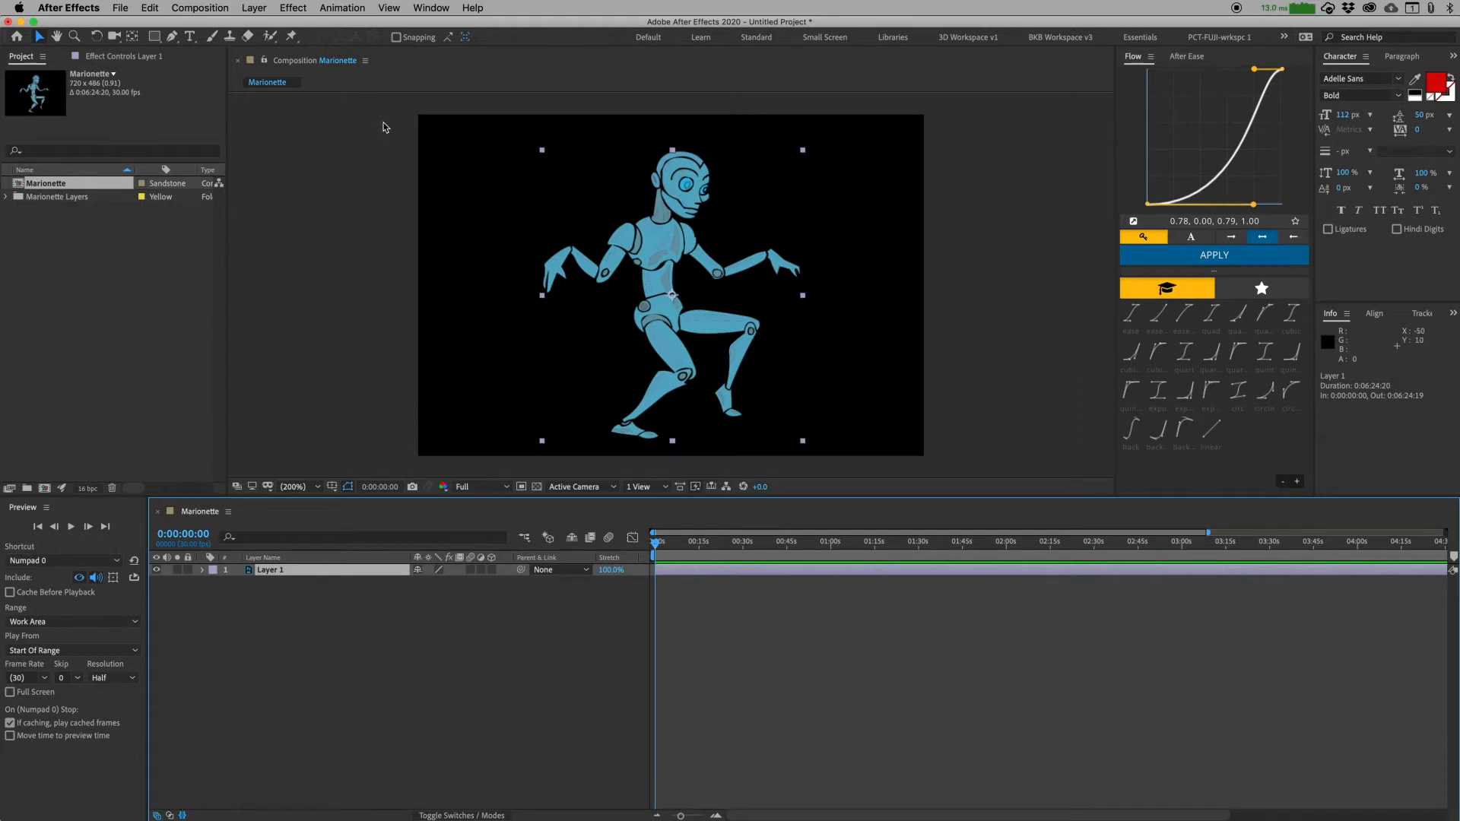
left_click(291, 37)
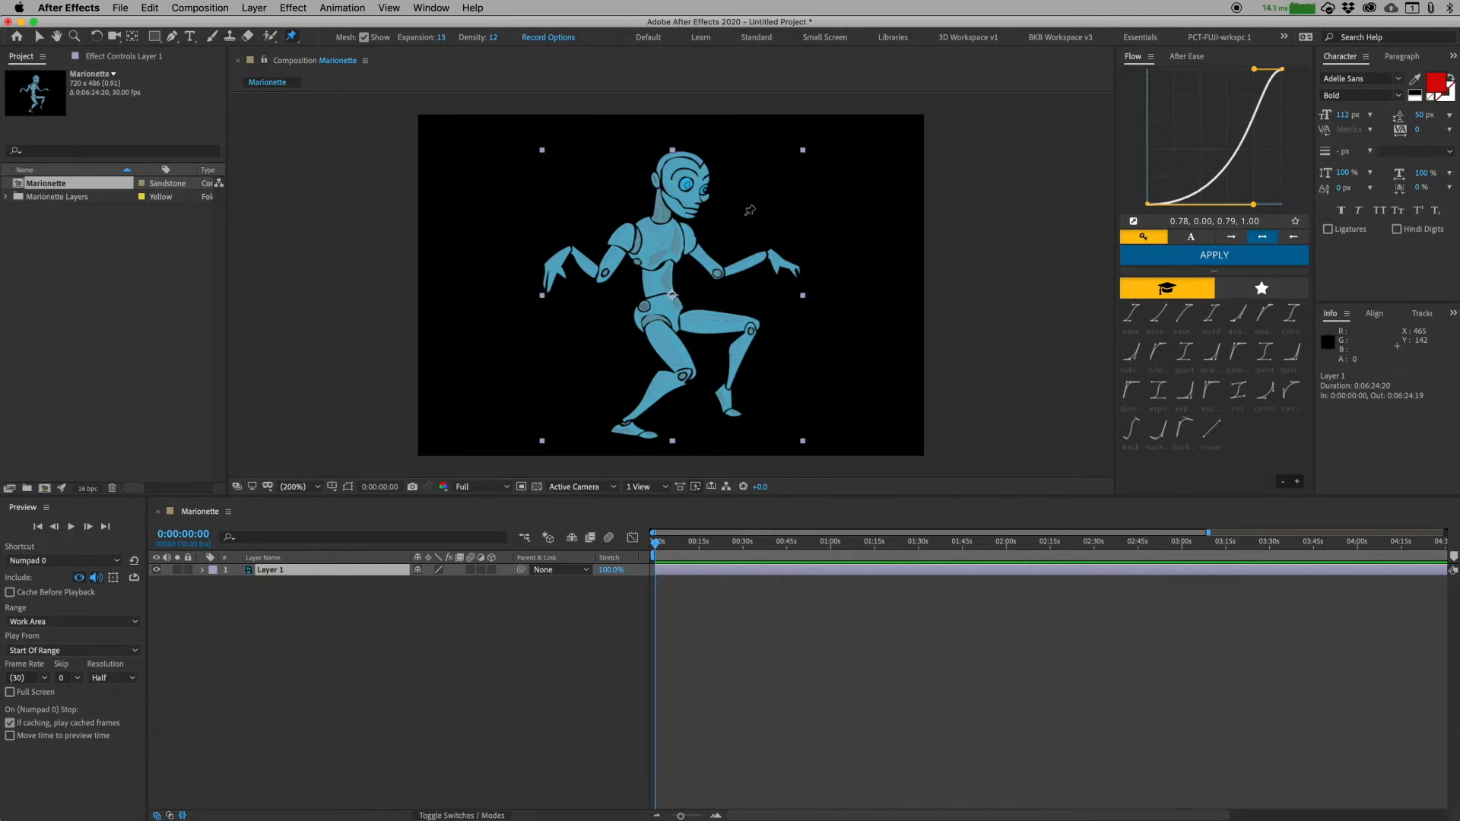
left_click(650, 432)
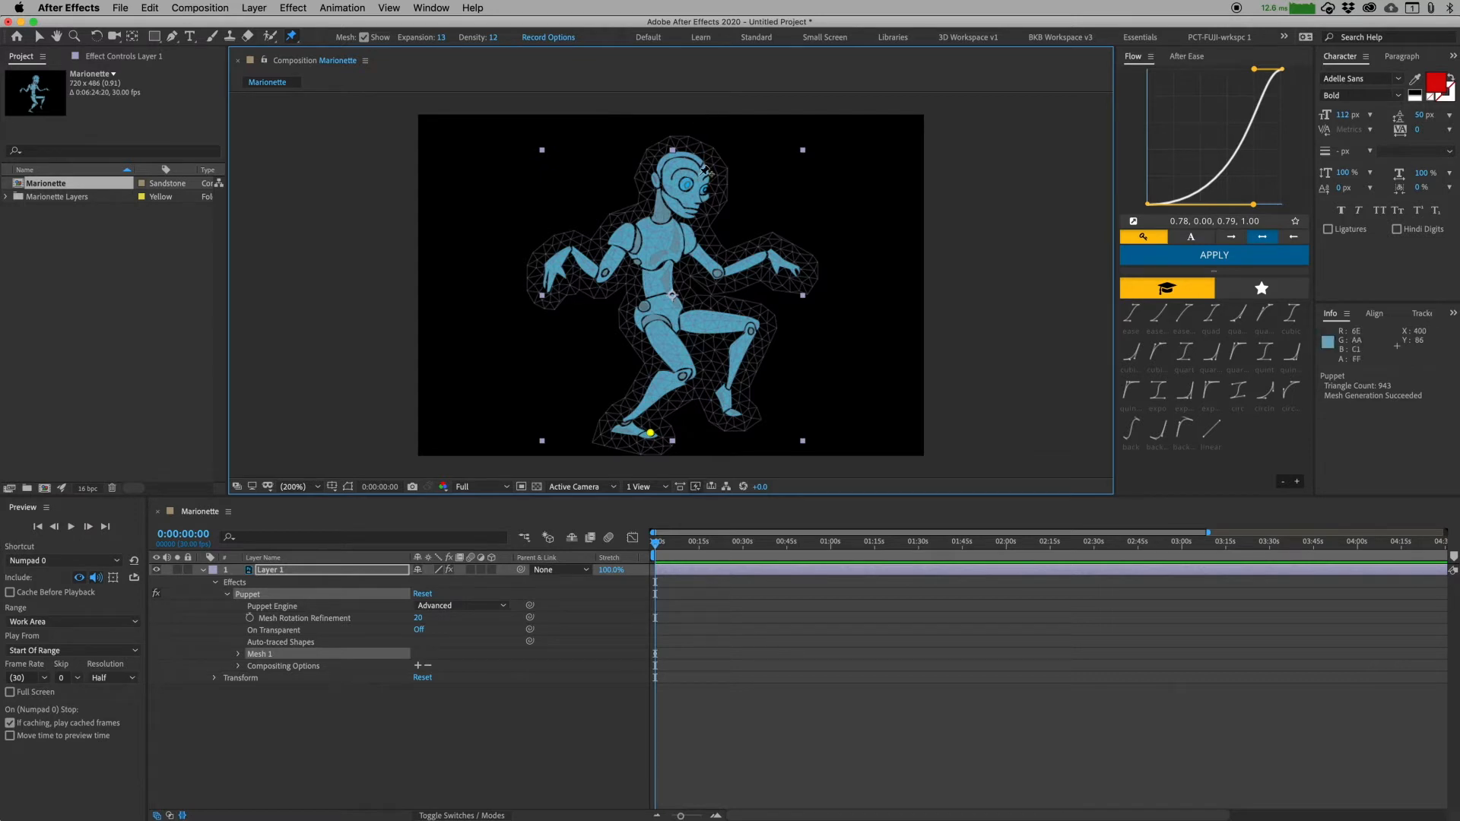
left_click(364, 38)
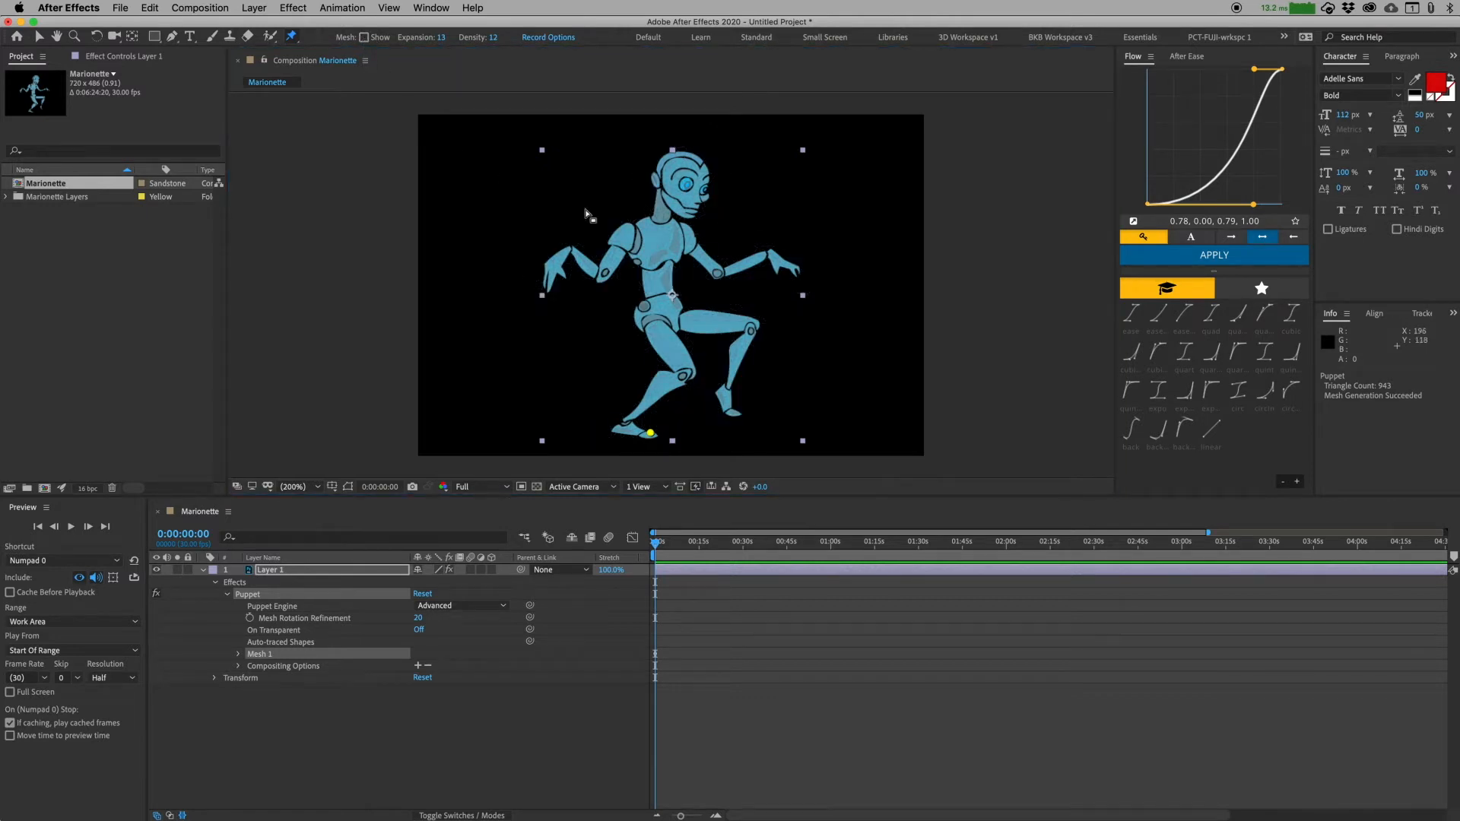
Add Puppet position pins to the forward hand, the top of the head, the rear hand, the raised foot and the pelvis.
left_click(793, 268)
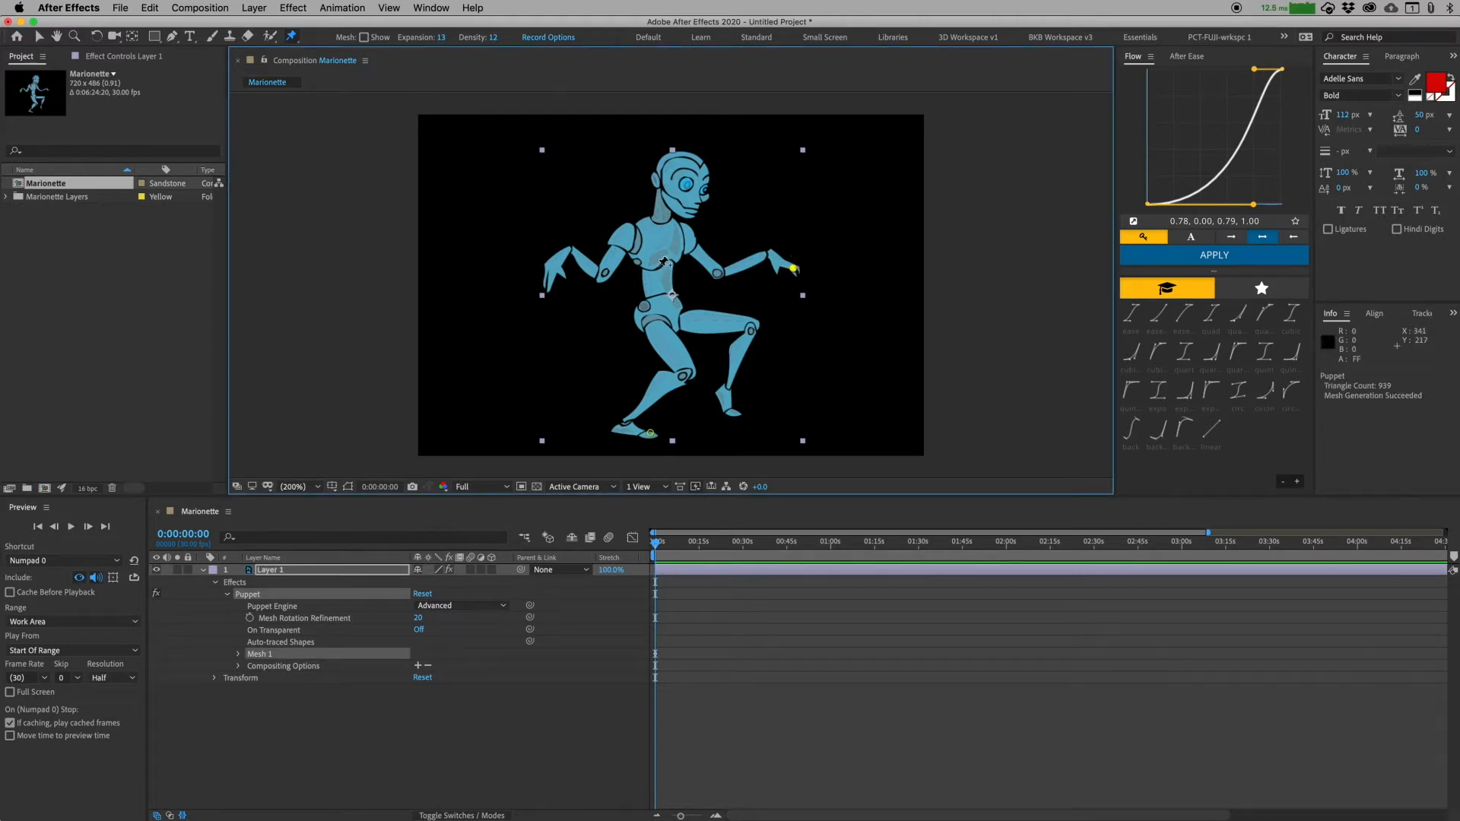
left_click(679, 158)
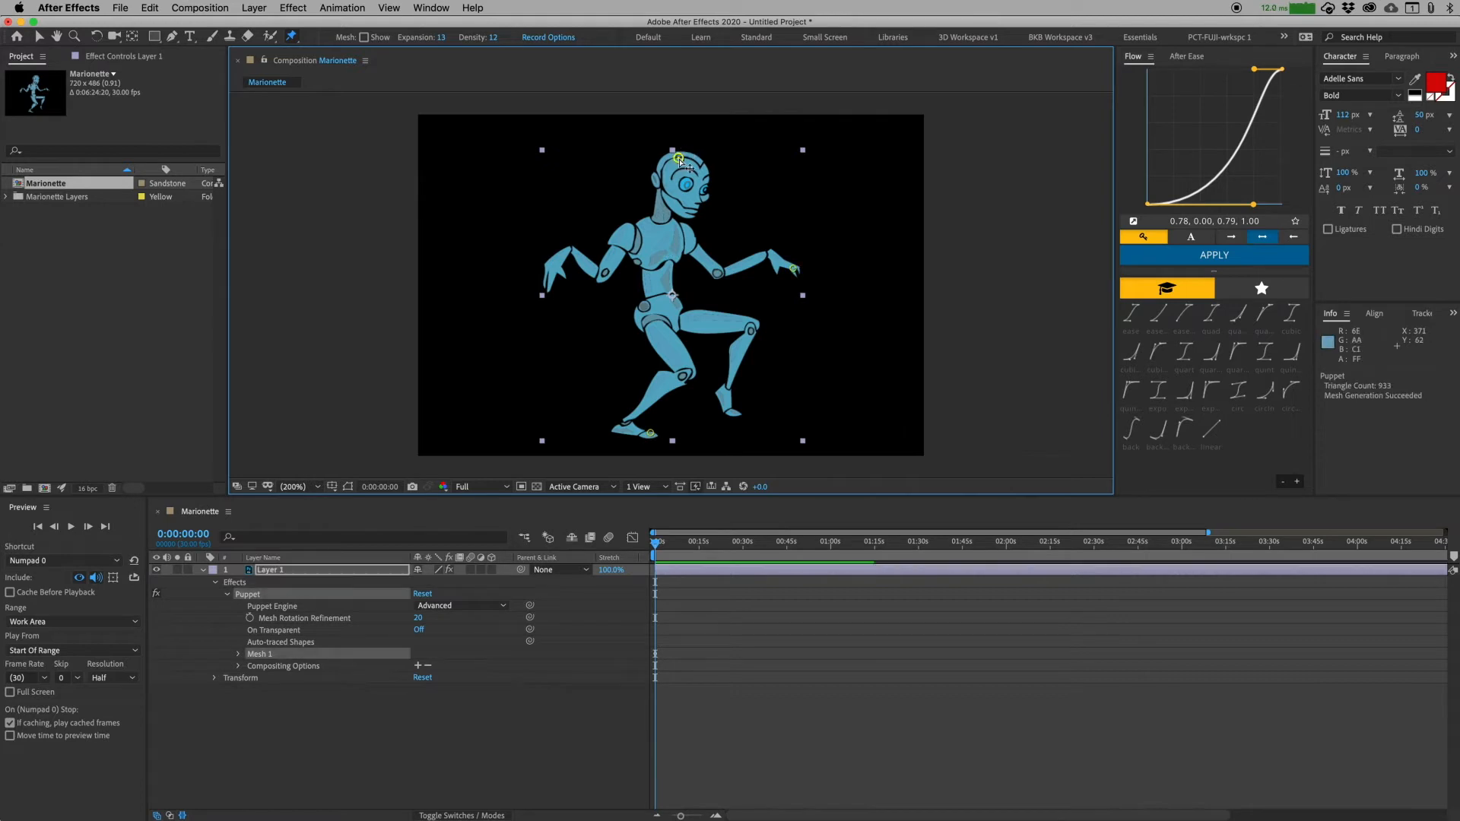
left_click(546, 283)
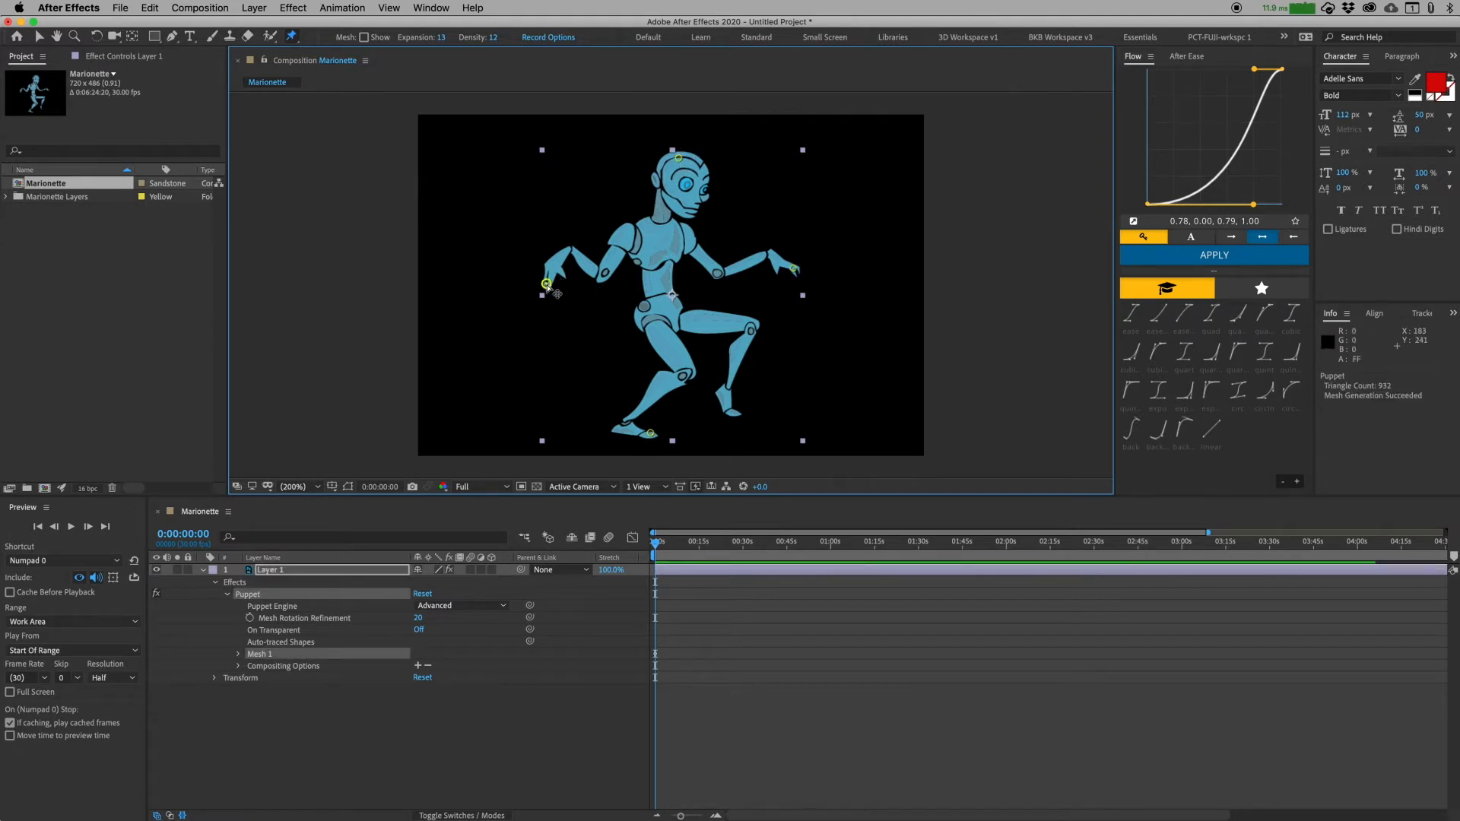
left_click(734, 415)
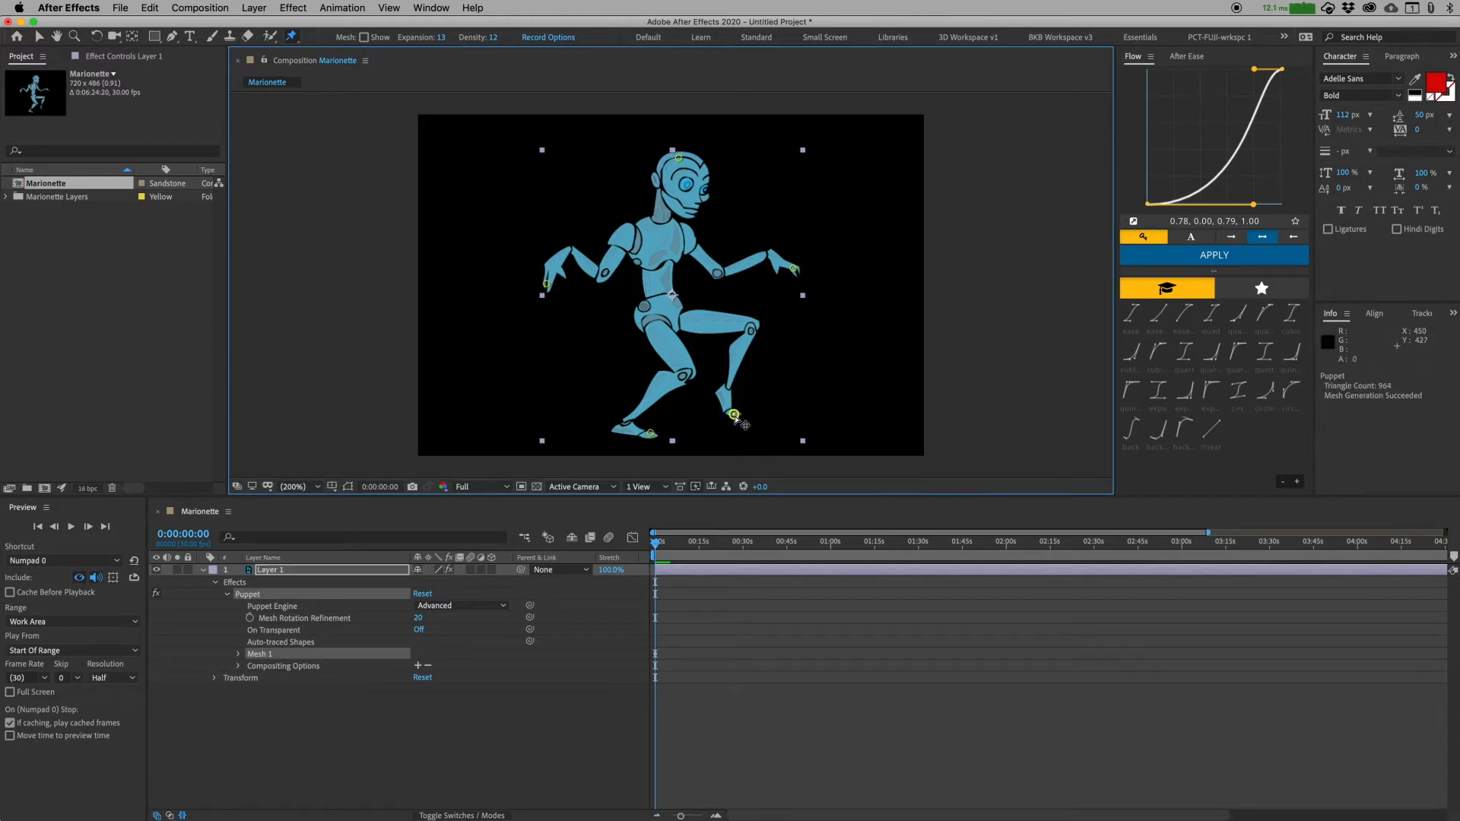
left_click(658, 305)
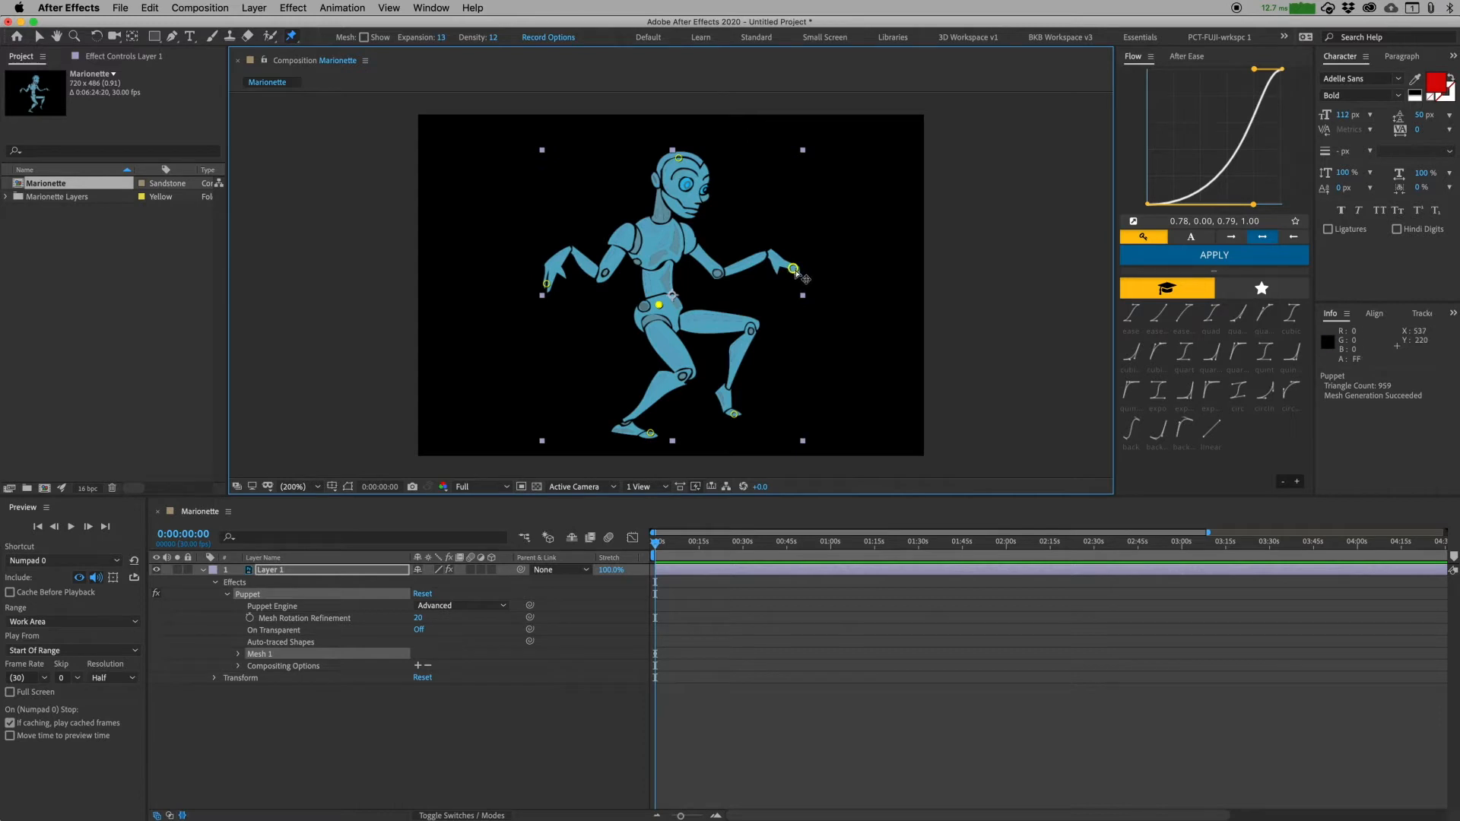
Record a freehand waving motion in real time for the puppet pin on the forward hand, starting at 0:00:00:00.
left_click_drag(794, 268, 835, 224)
key("super+z")
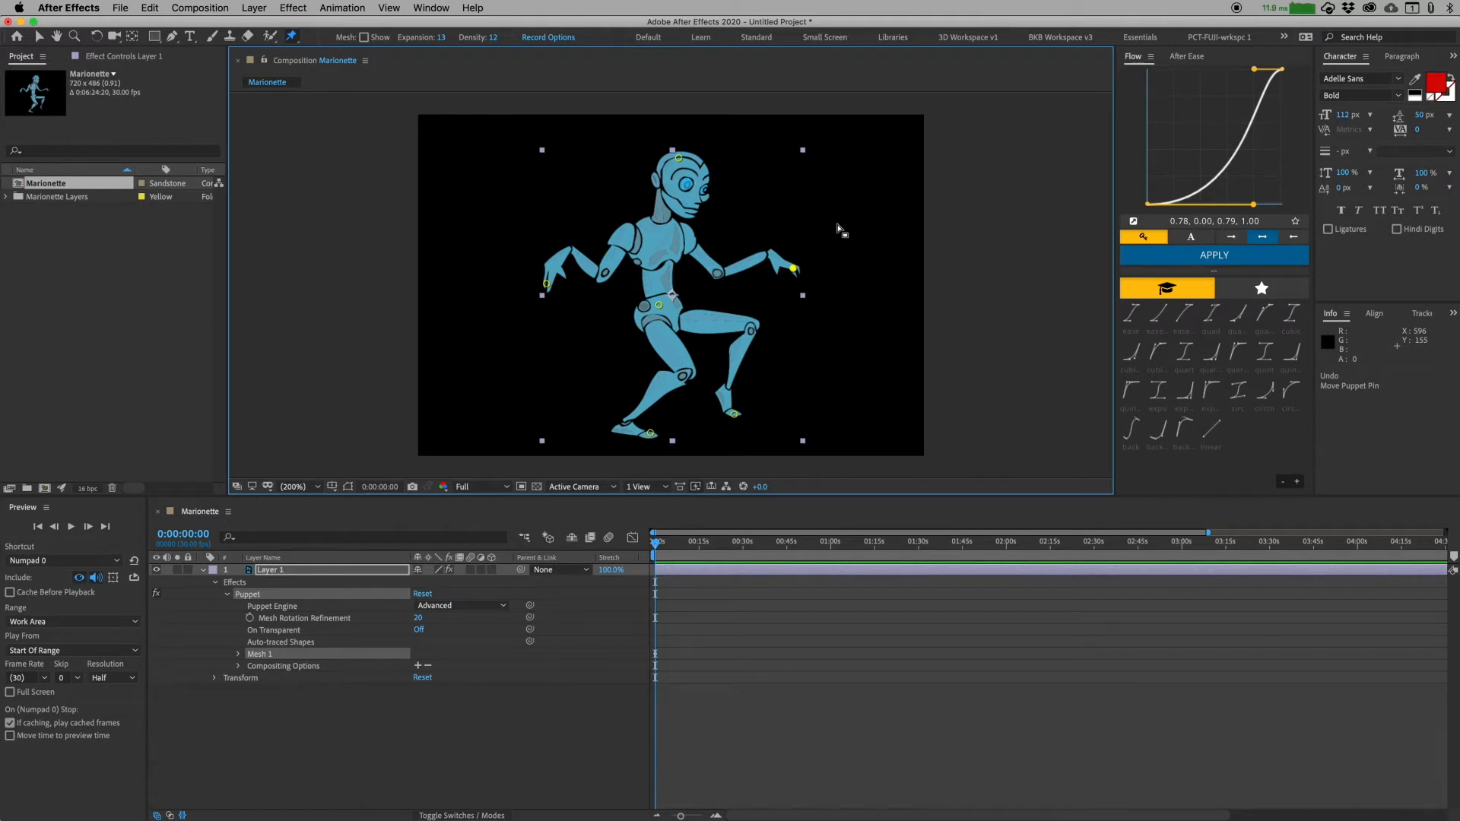
left_click(794, 269)
mouse_move(794, 271)
left_mouse_down()
mouse_move(776, 244)
mouse_move(789, 212)
mouse_move(832, 241)
mouse_move(855, 160)
mouse_move(760, 248)
mouse_move(860, 152)
mouse_move(856, 350)
mouse_move(854, 137)
mouse_move(806, 244)
mouse_move(807, 382)
mouse_move(814, 218)
mouse_move(793, 267)
left_mouse_up()
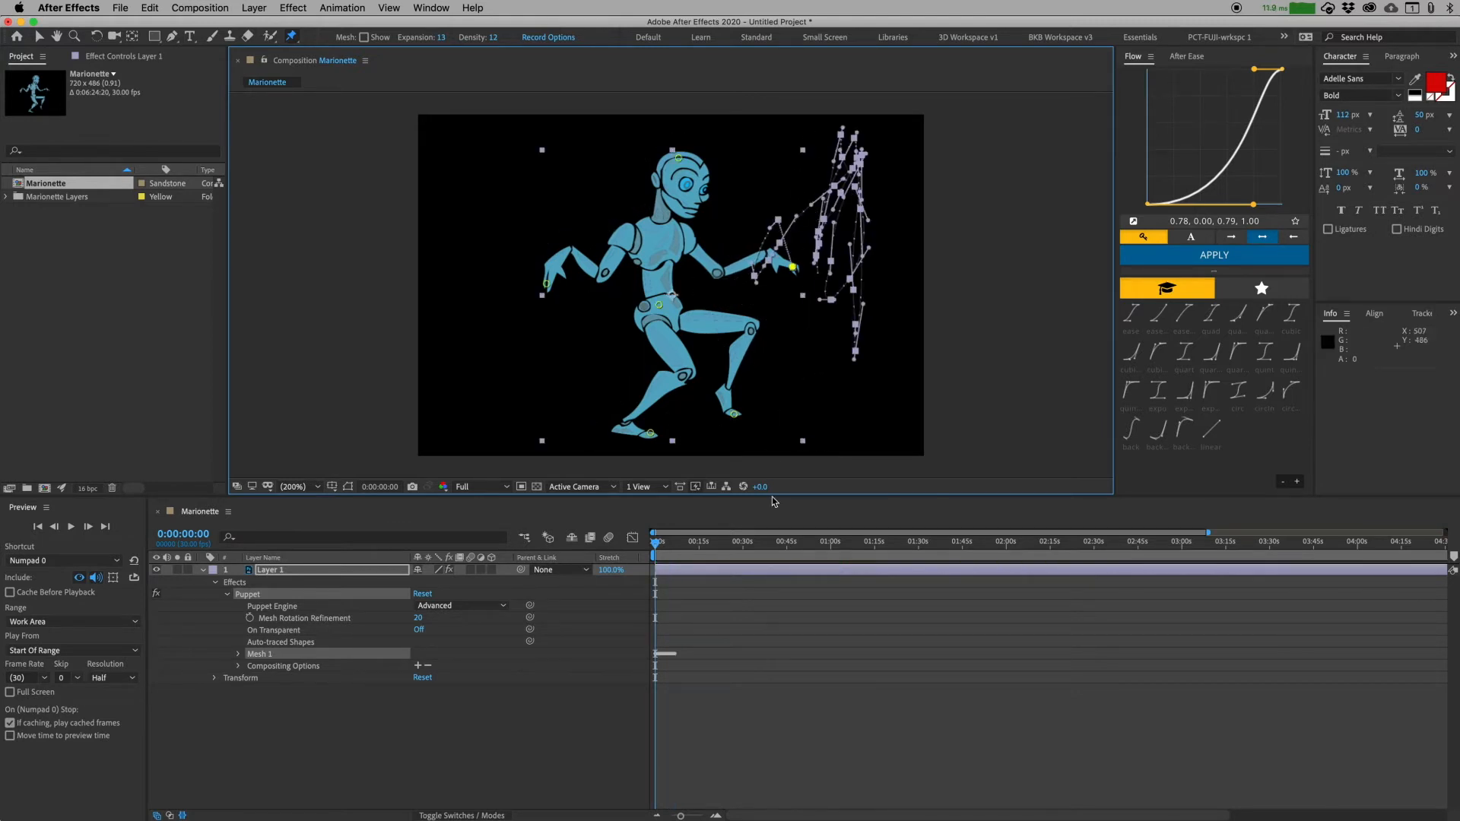
Reveal the recorded Position keyframes of Puppet Pin 2 under the mesh's Deform group and inspect their spacing.
scroll(676, 707, "up", 5)
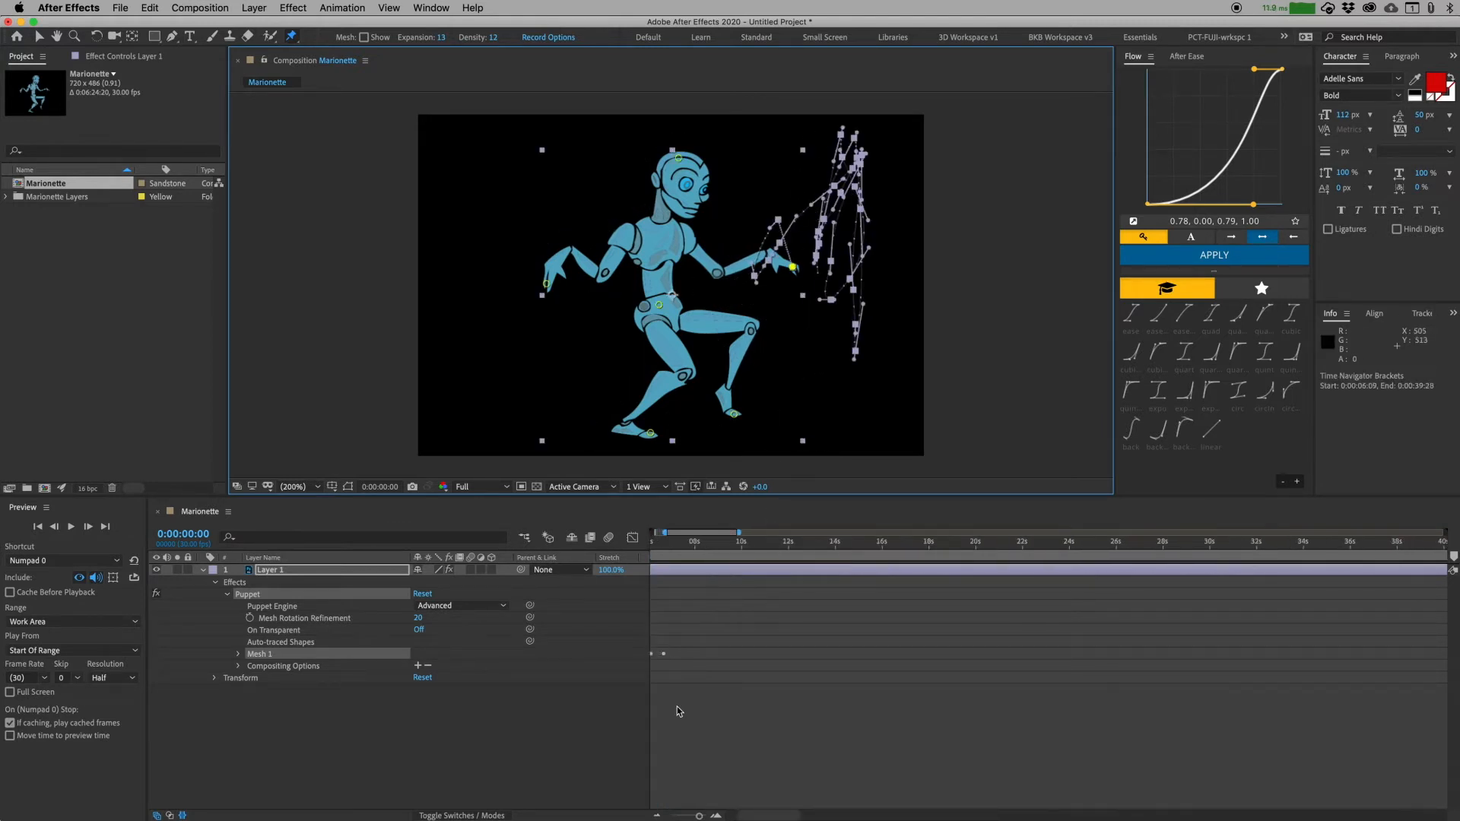
scroll(677, 706, "left", 5)
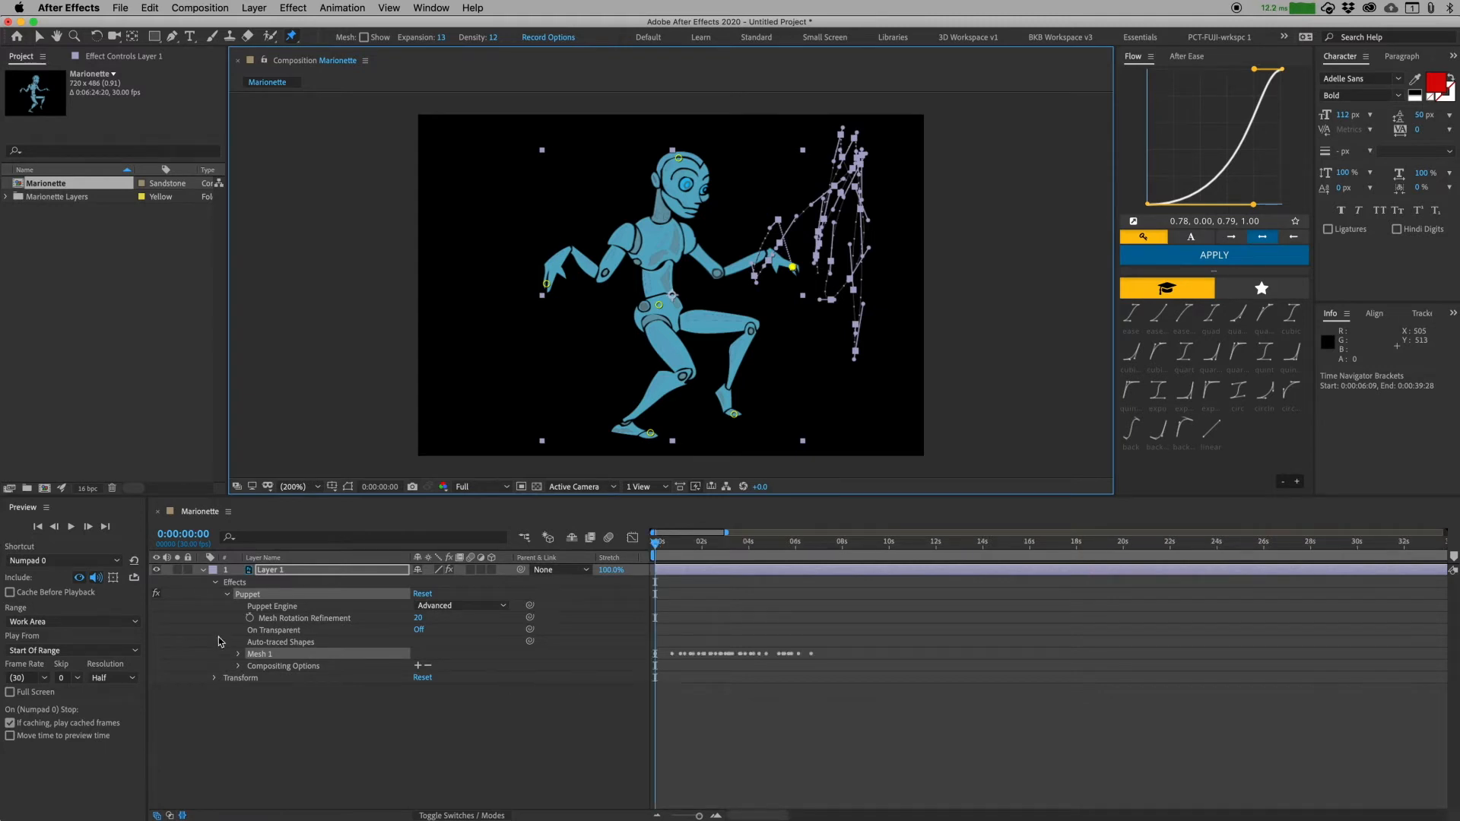
left_click(238, 654)
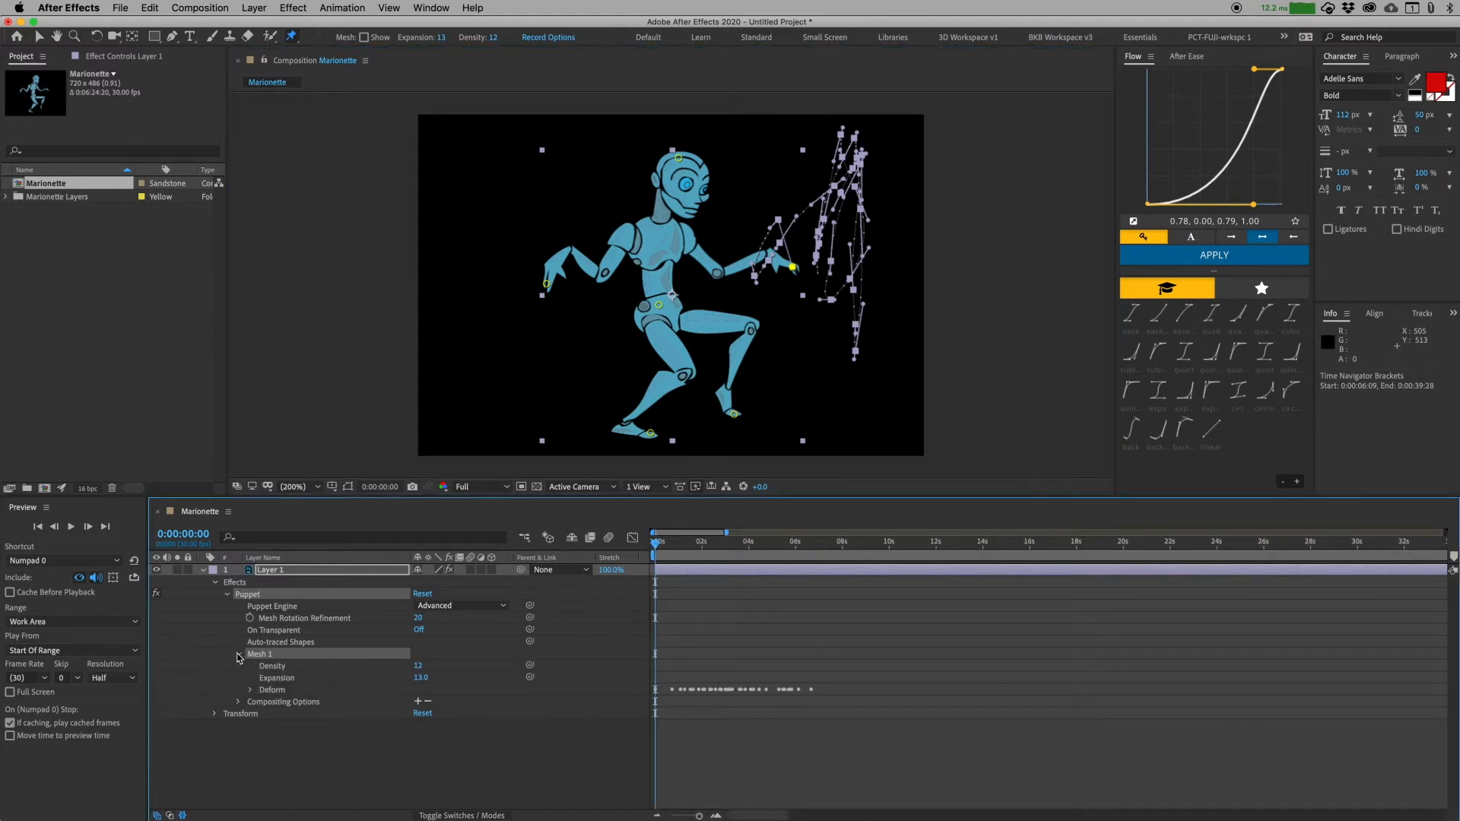
left_click(251, 689)
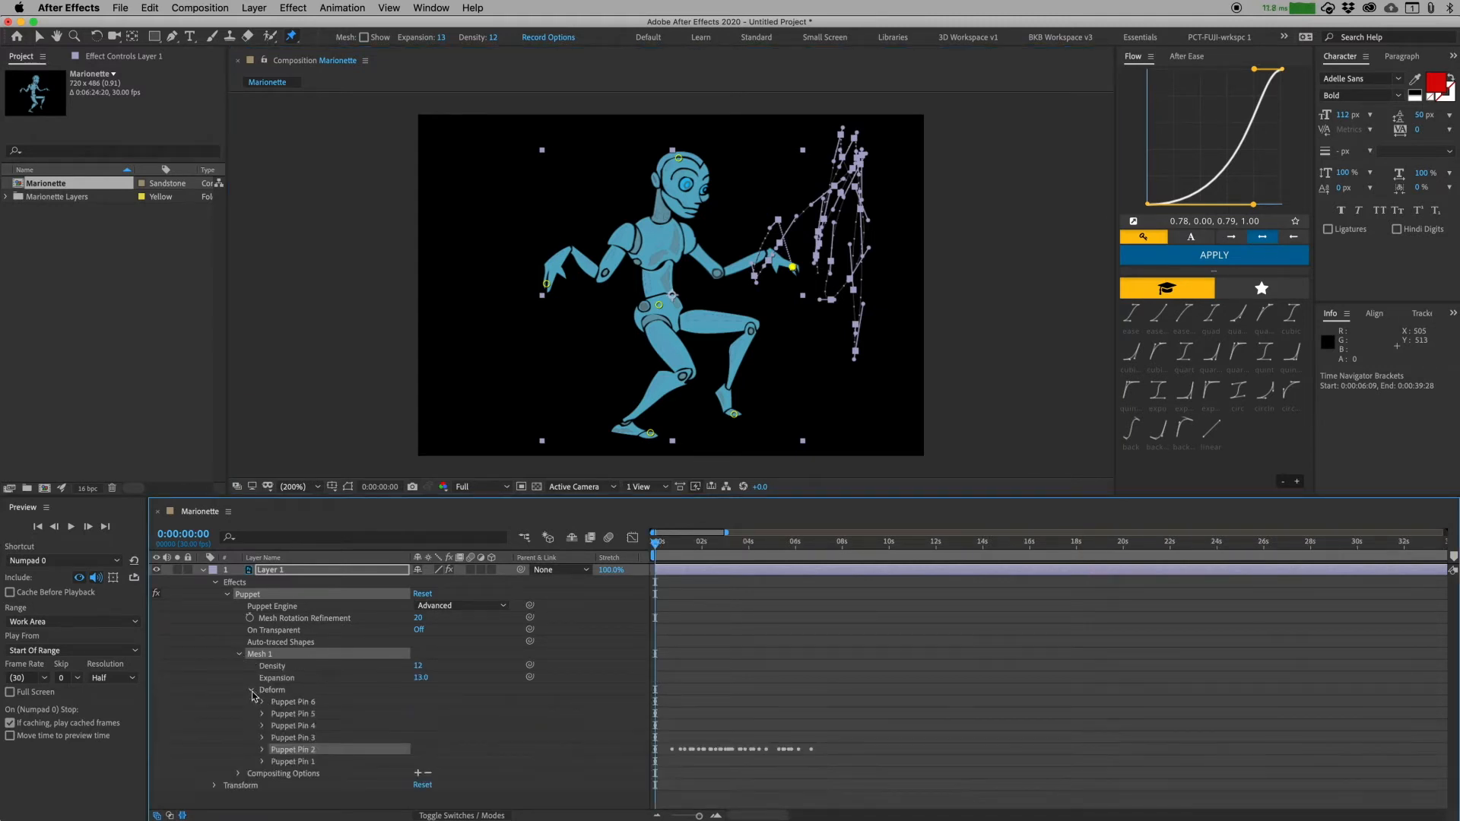
left_click(262, 750)
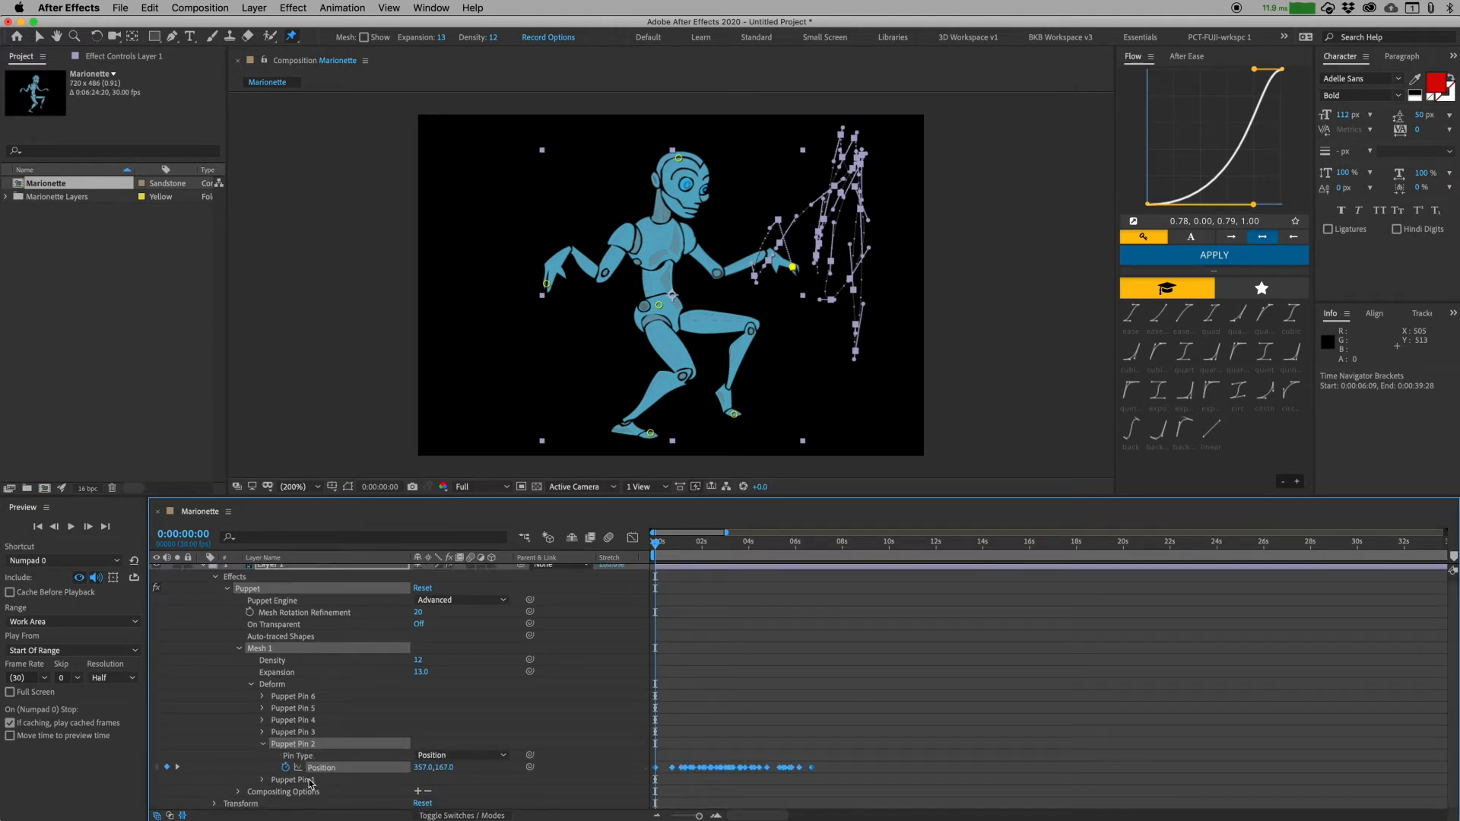
scroll(671, 786, "up", 3)
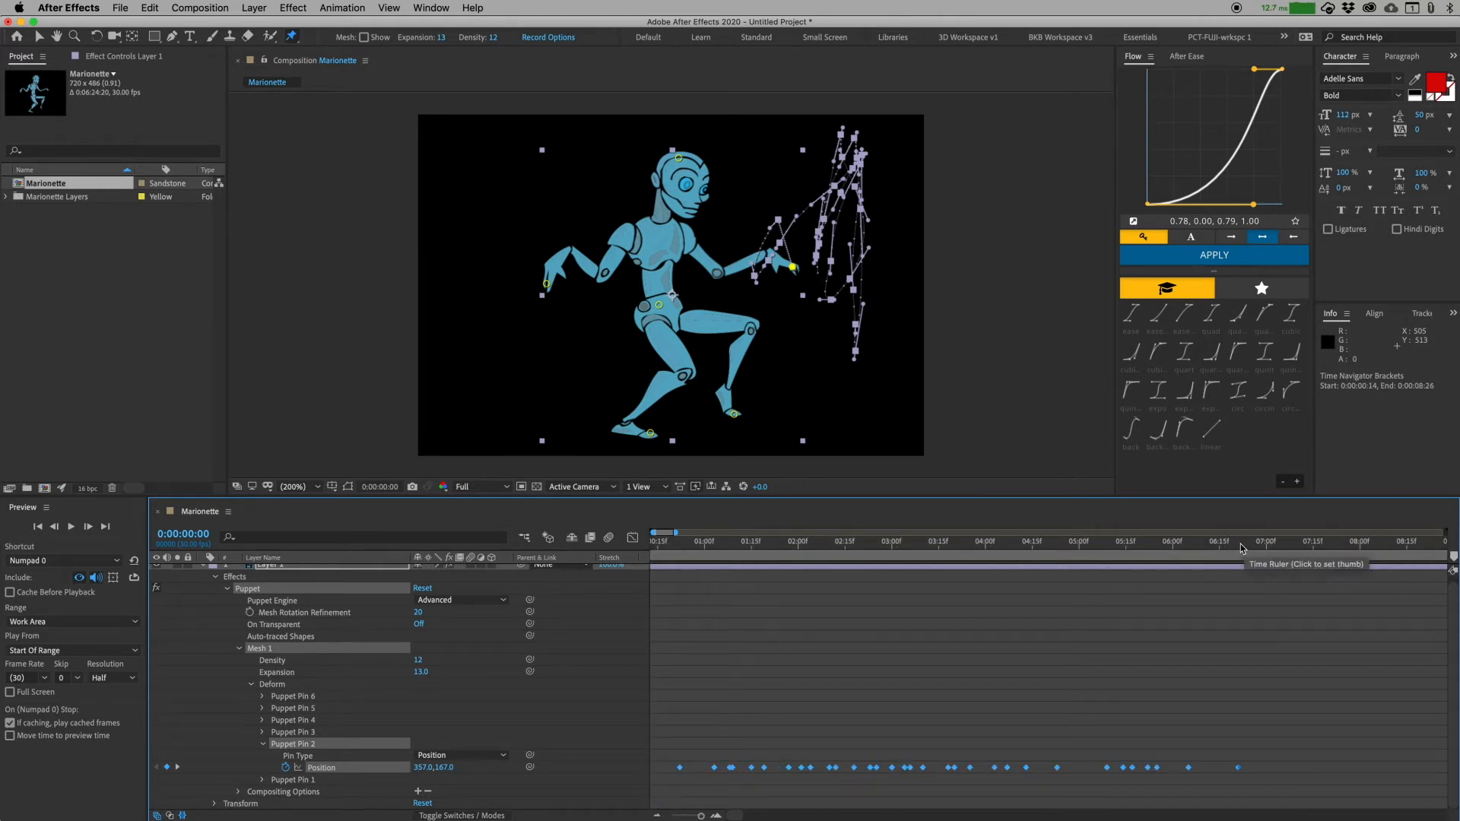
End the work area at 0:00:07:07, preview the hand animation, and go to 0:00:05:15 where the arm crosses the leg.
scroll(705, 631, "down", 5)
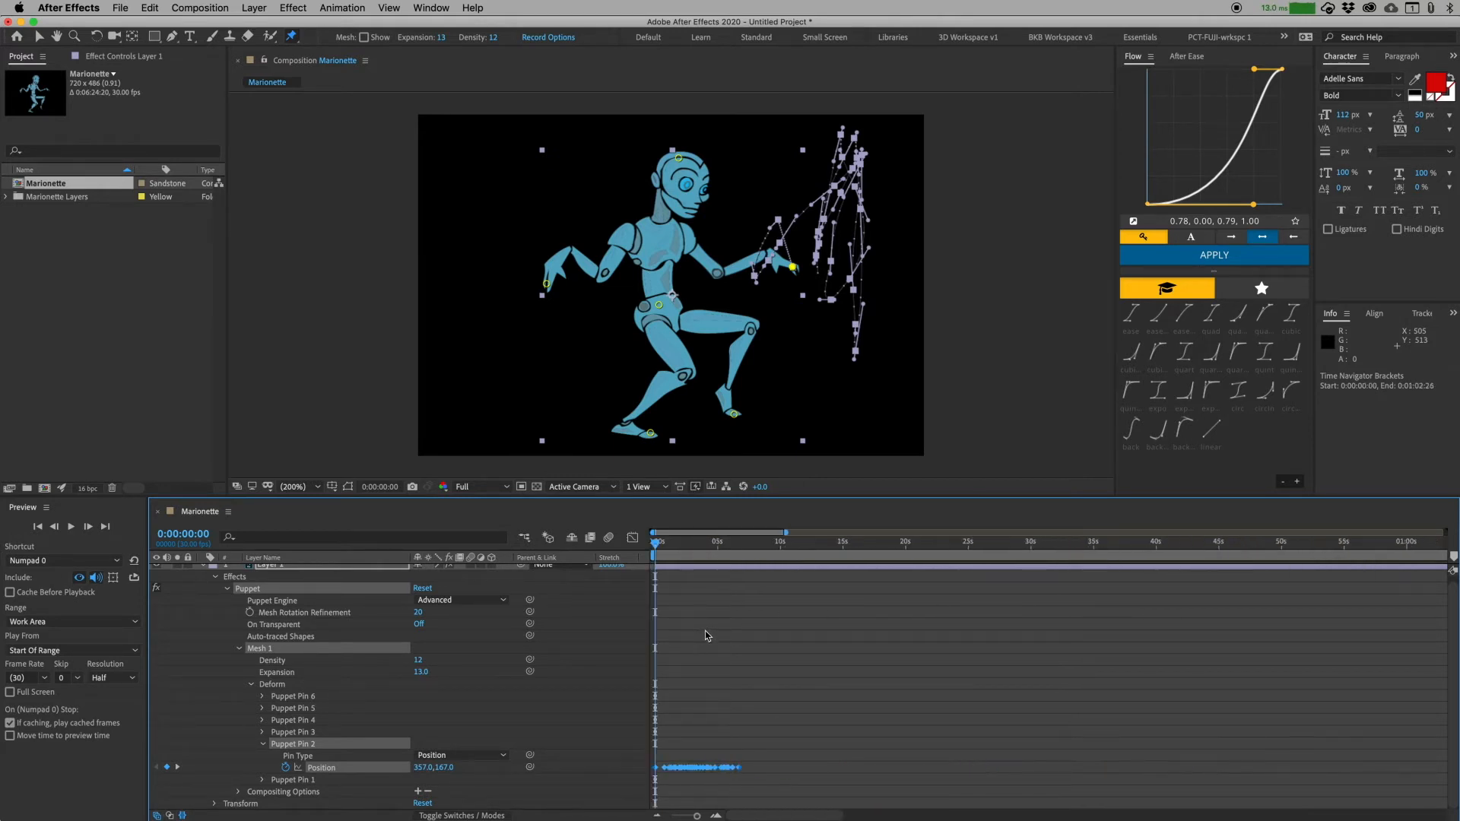
left_click(746, 543)
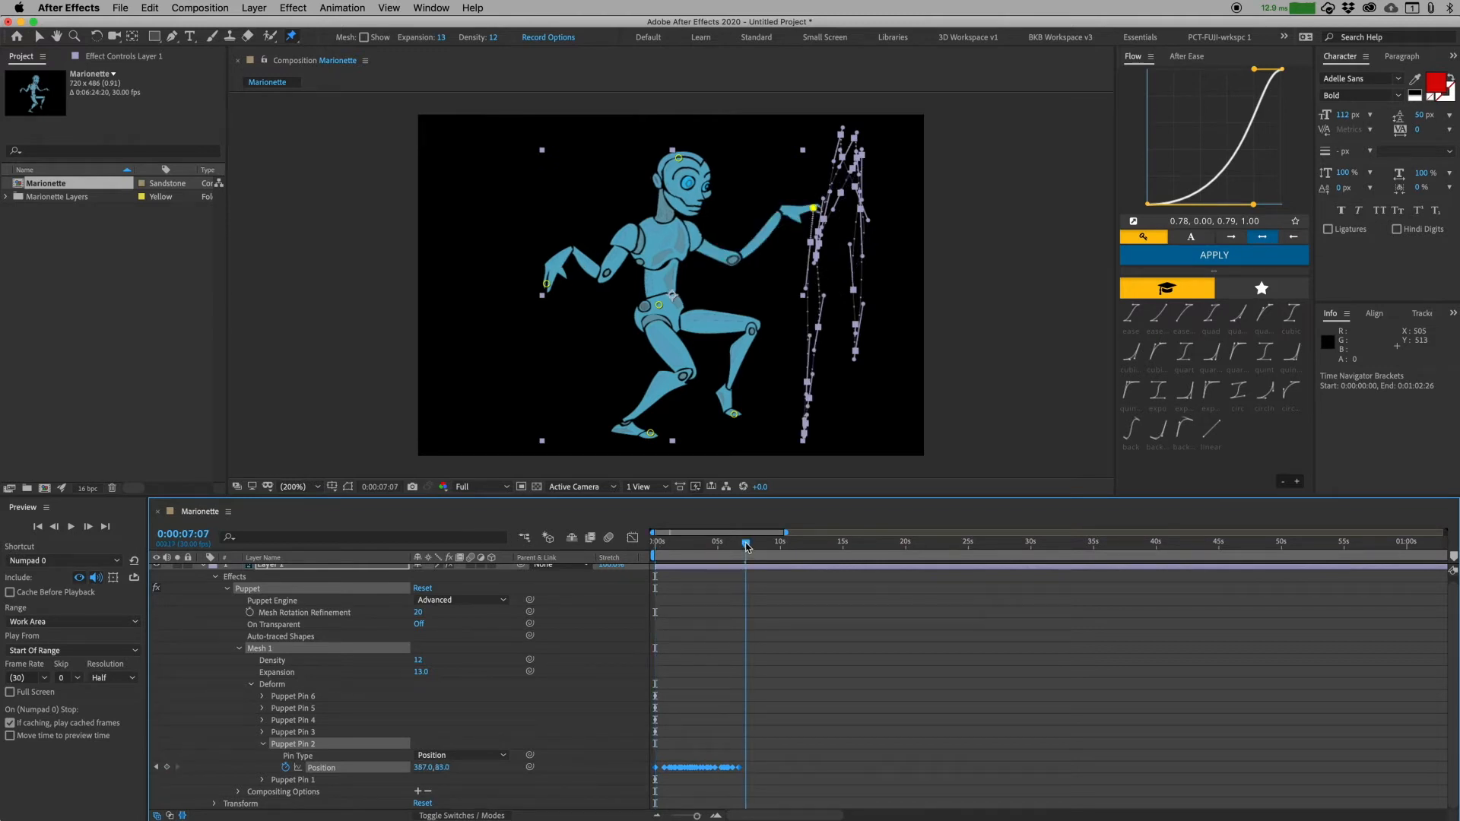
key("n")
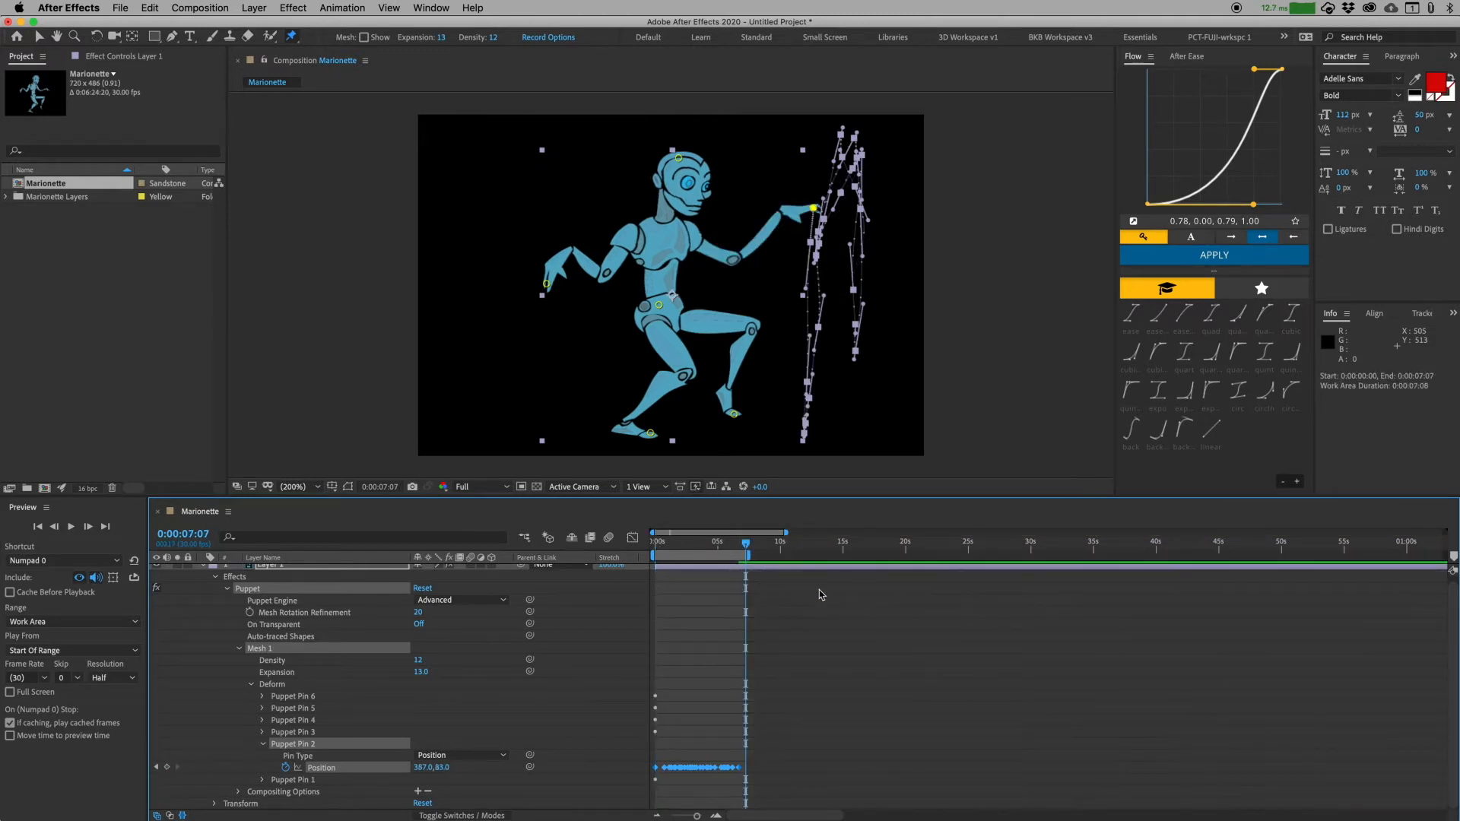
key("space")
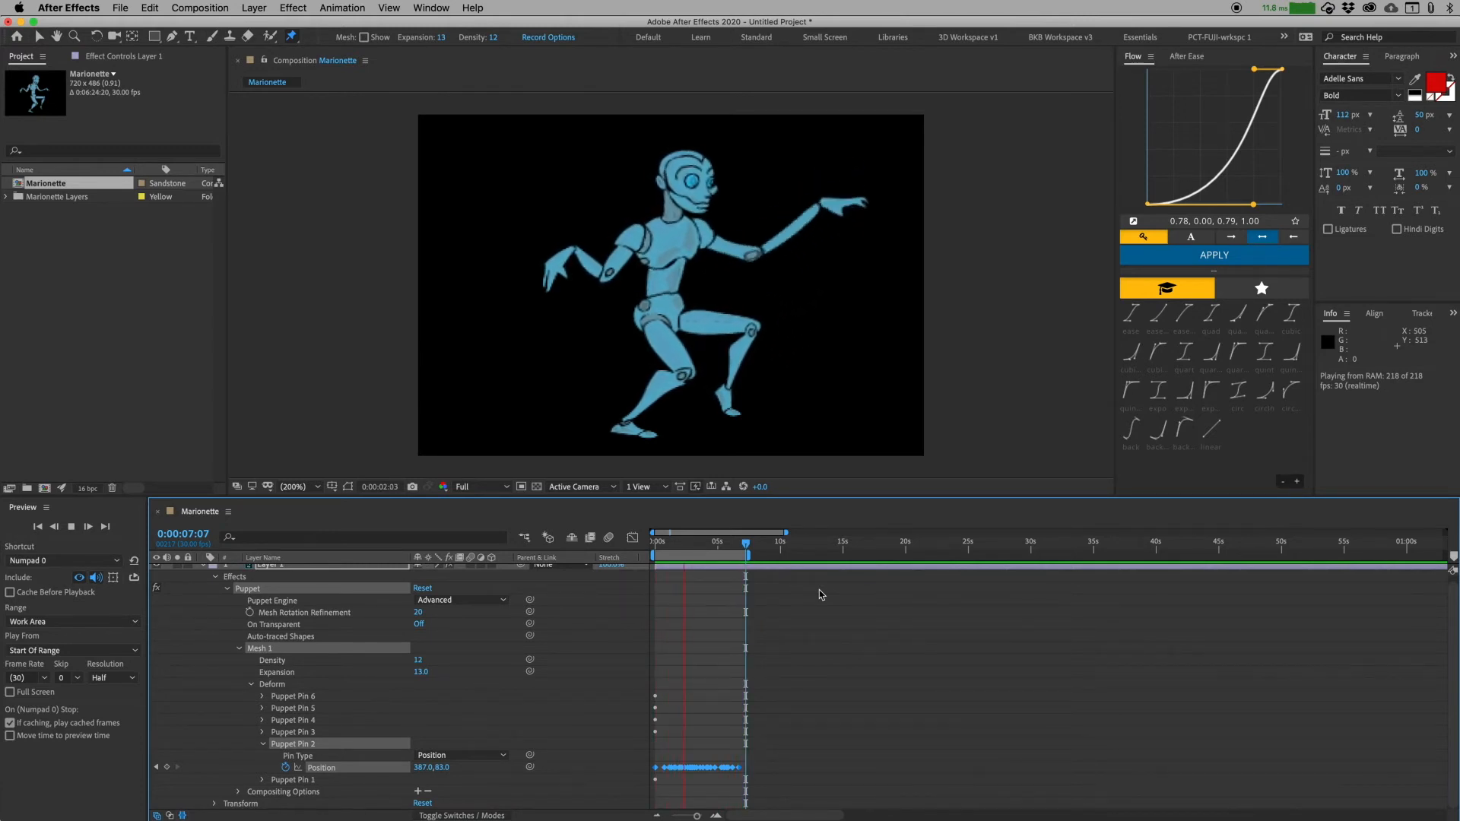
left_click(724, 544)
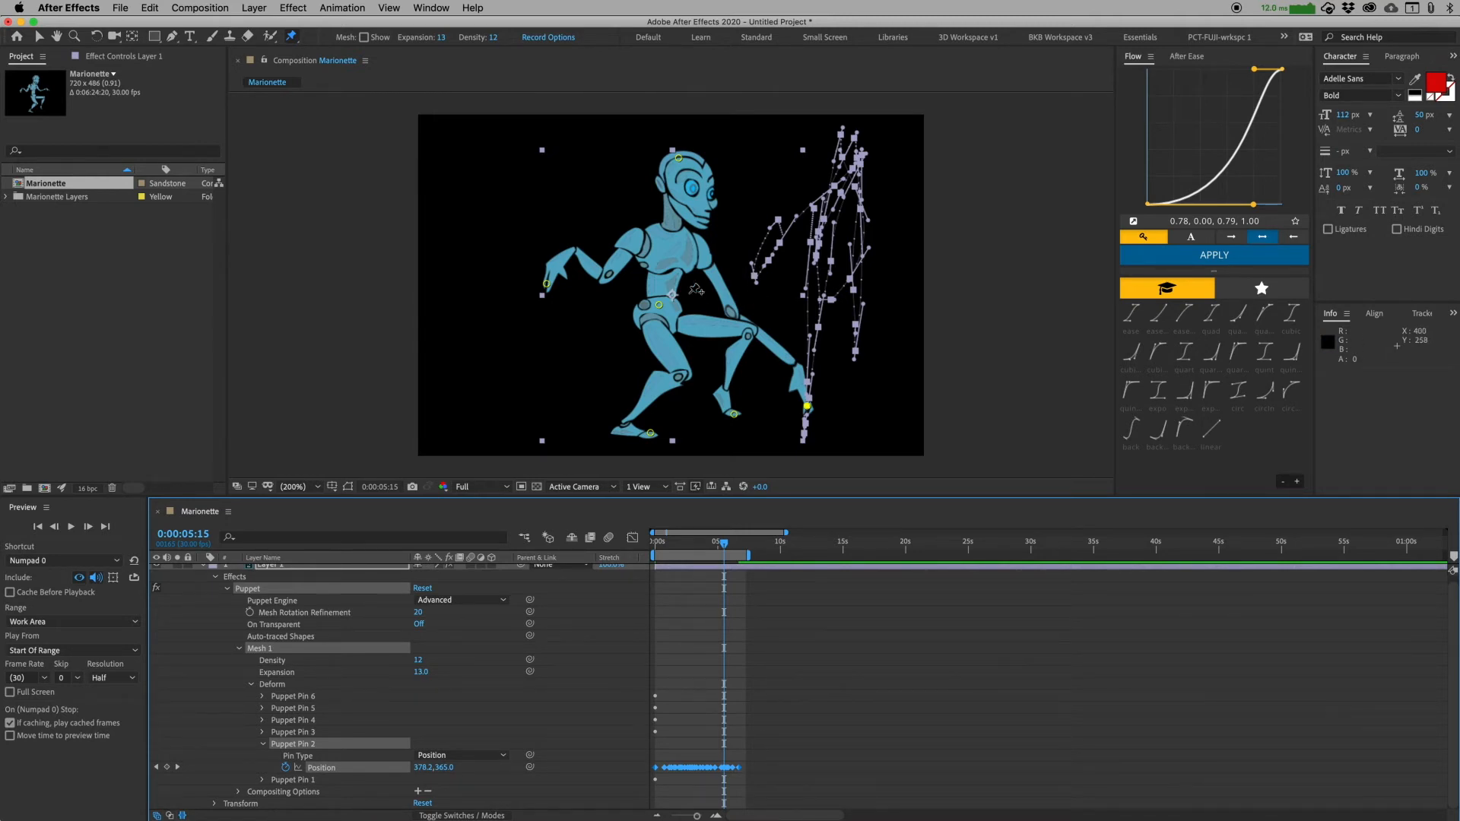
Add Puppet Overlap pins to the hand and elbow of the marionette's forward arm at 0:00:00:00.
left_click(290, 38)
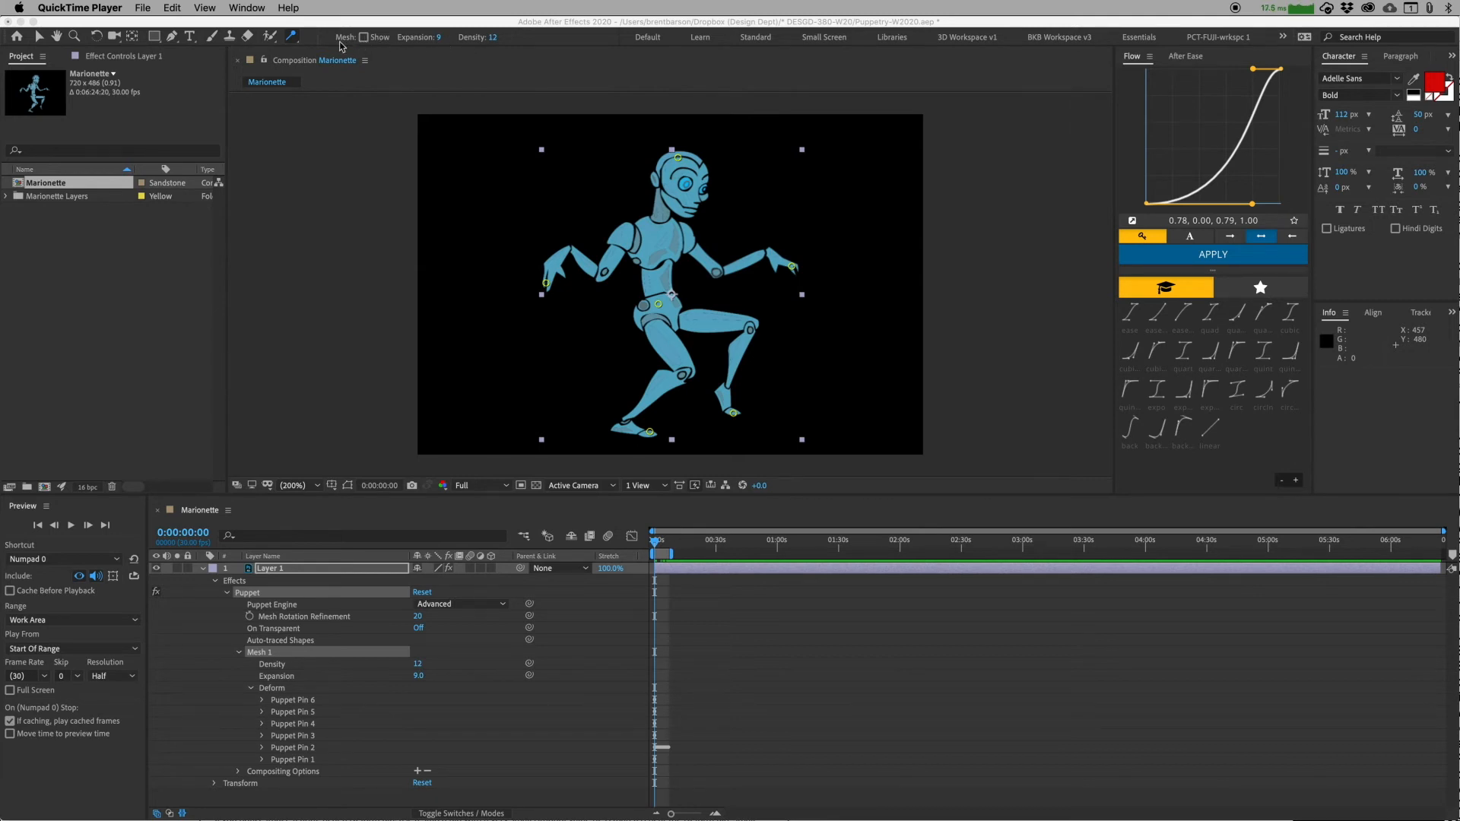
left_click(294, 36)
left_click_drag(294, 36, 348, 97)
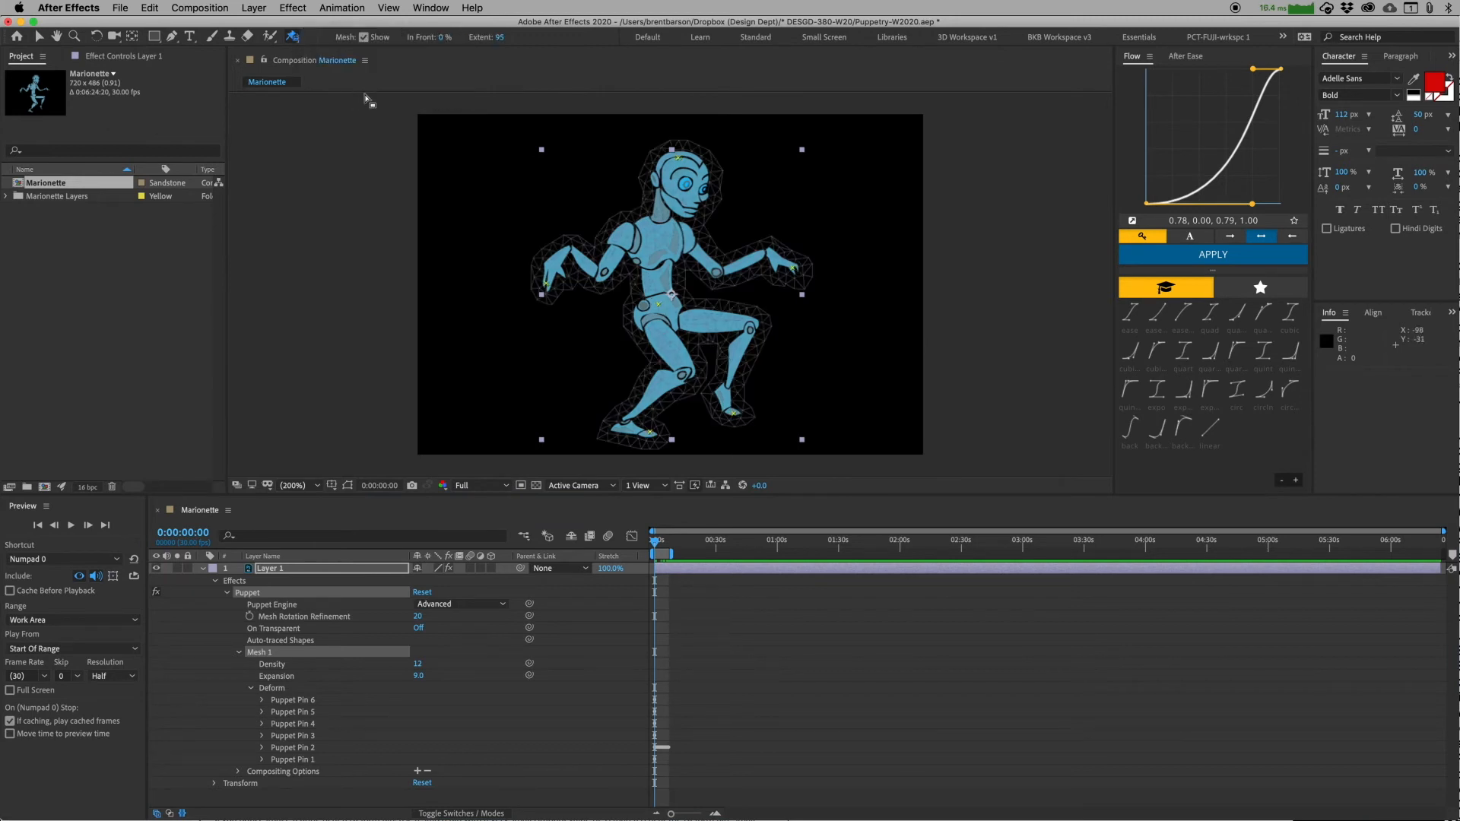
left_click(779, 261)
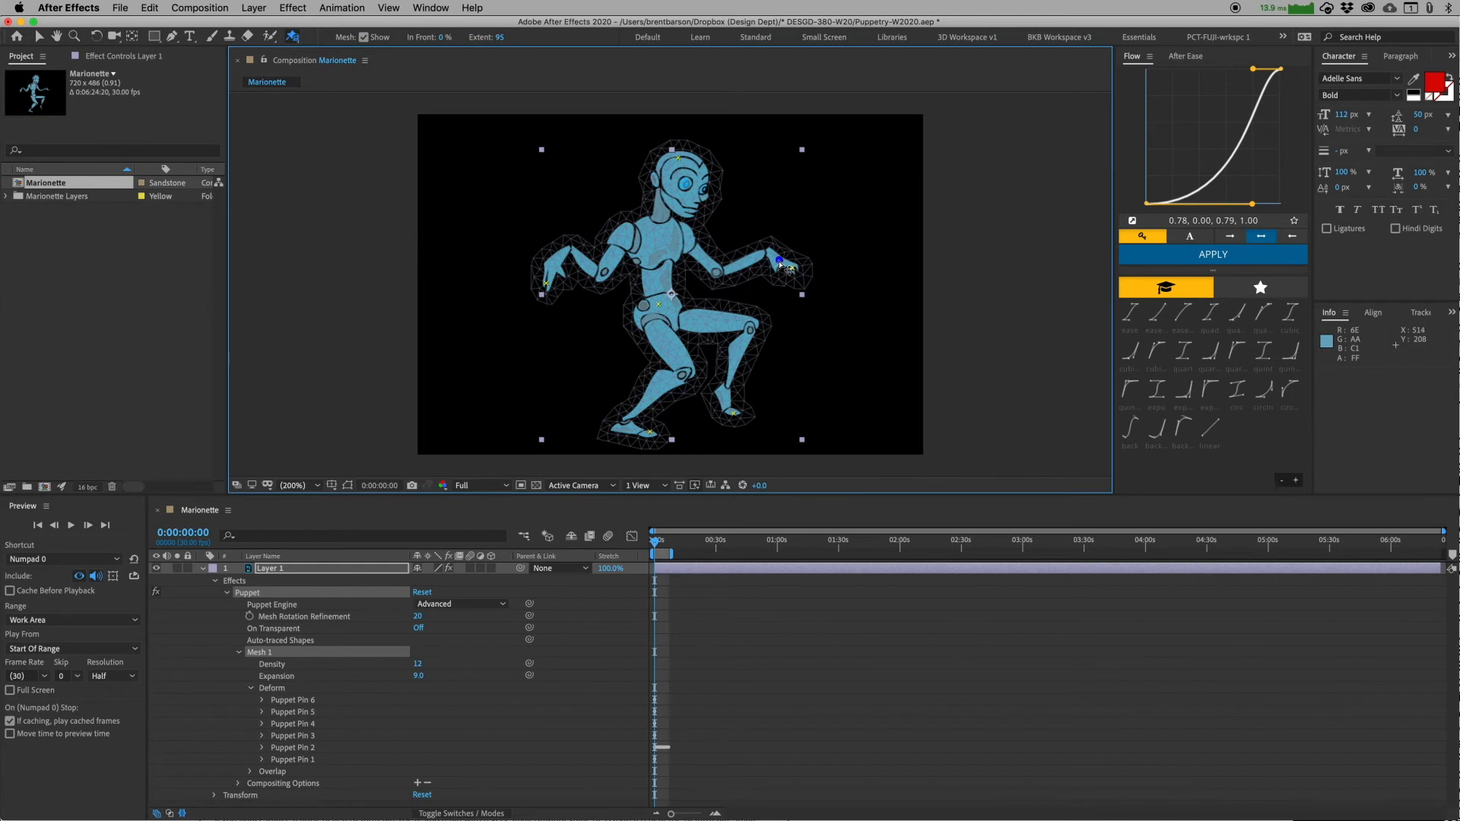
left_click(717, 273)
Set the forward arm's two overlap pins to 30% In Front with an Extent of 50.
left_click_drag(444, 37, 472, 36)
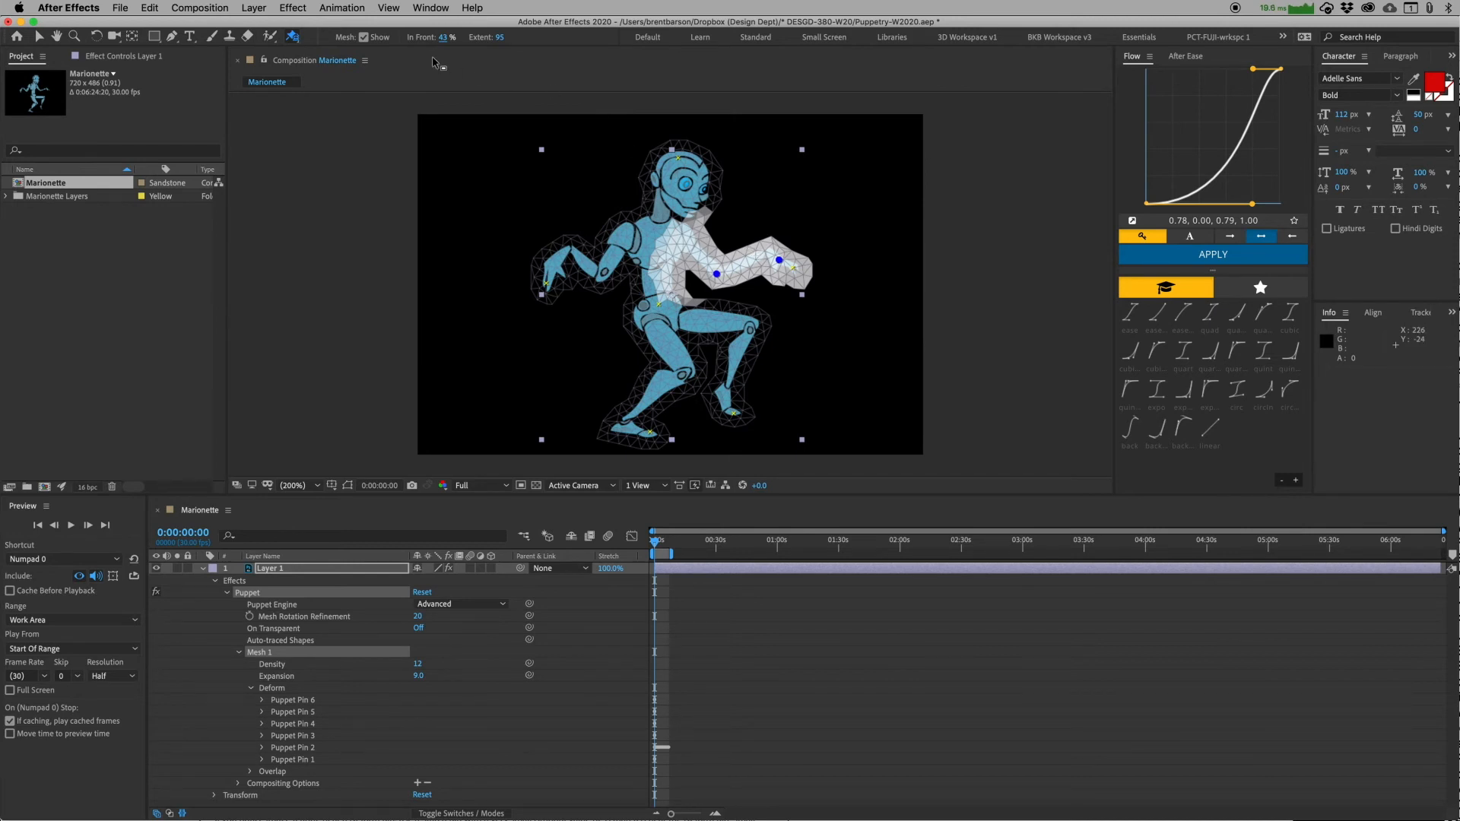
left_click(443, 36)
type("30")
key("Return")
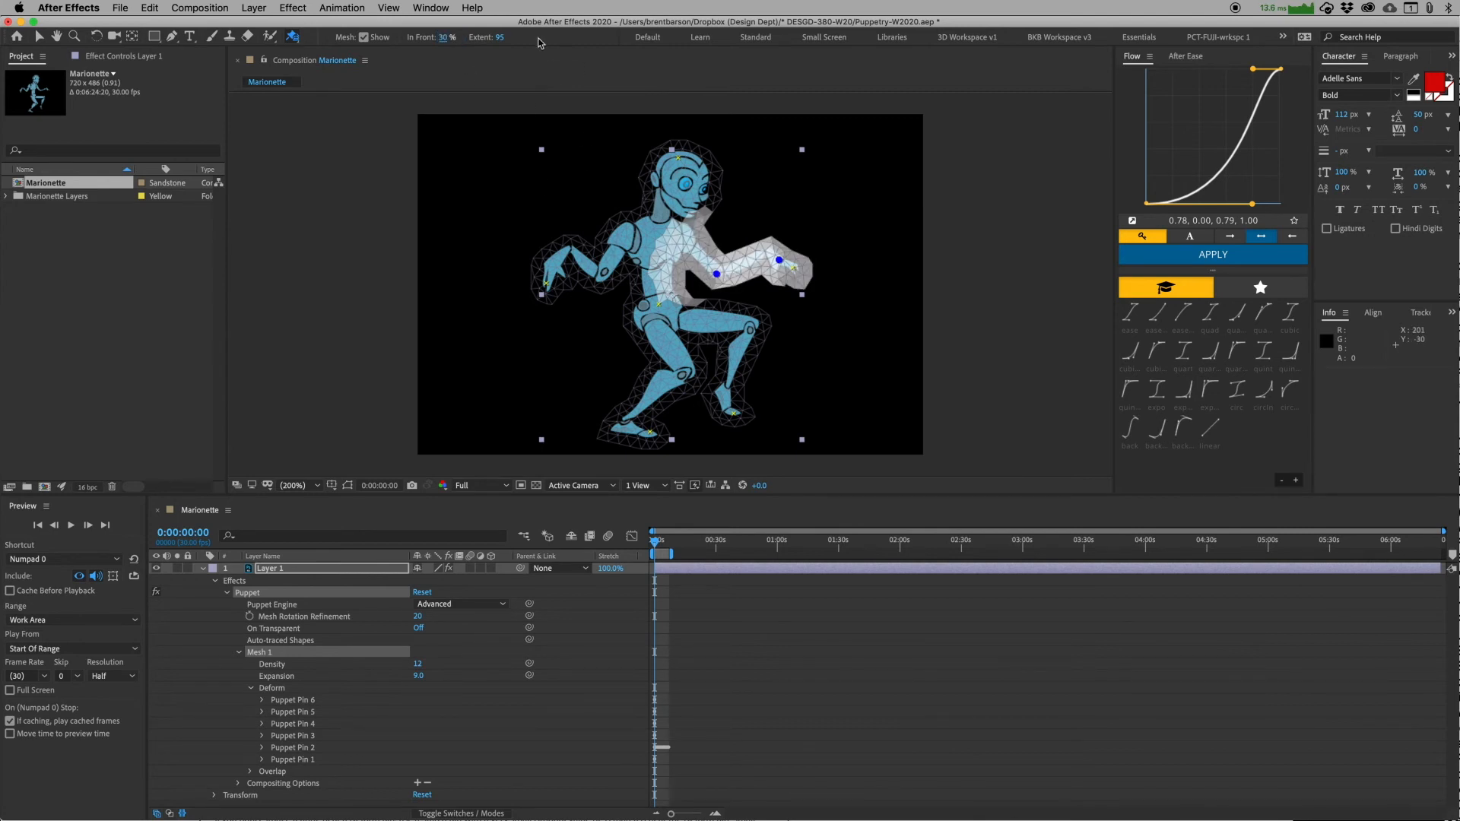
mouse_move(498, 37)
left_mouse_down()
mouse_move(461, 48)
mouse_move(519, 38)
mouse_move(500, 44)
left_mouse_up()
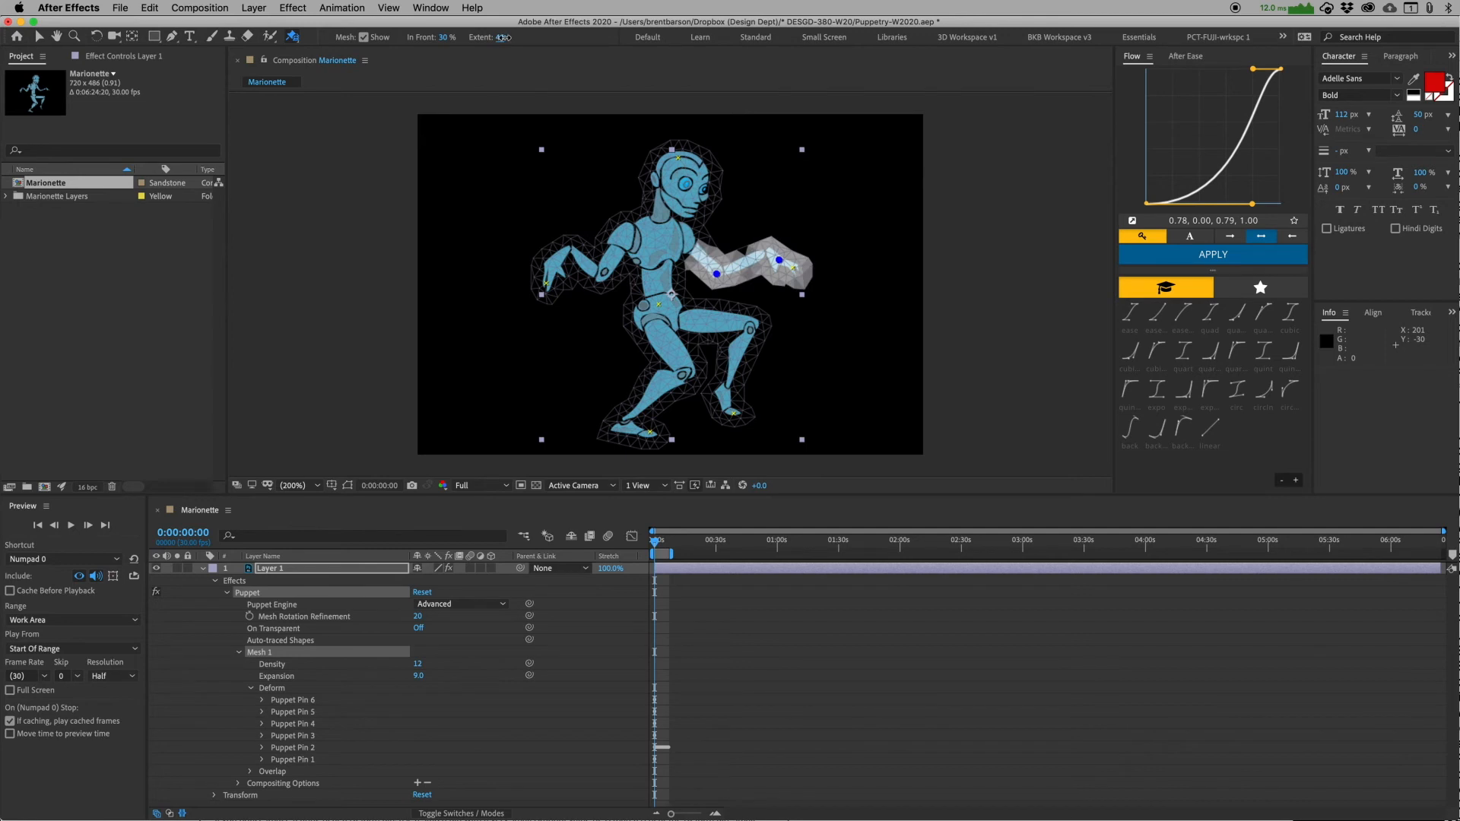
left_click(503, 38)
type("50")
key("Return")
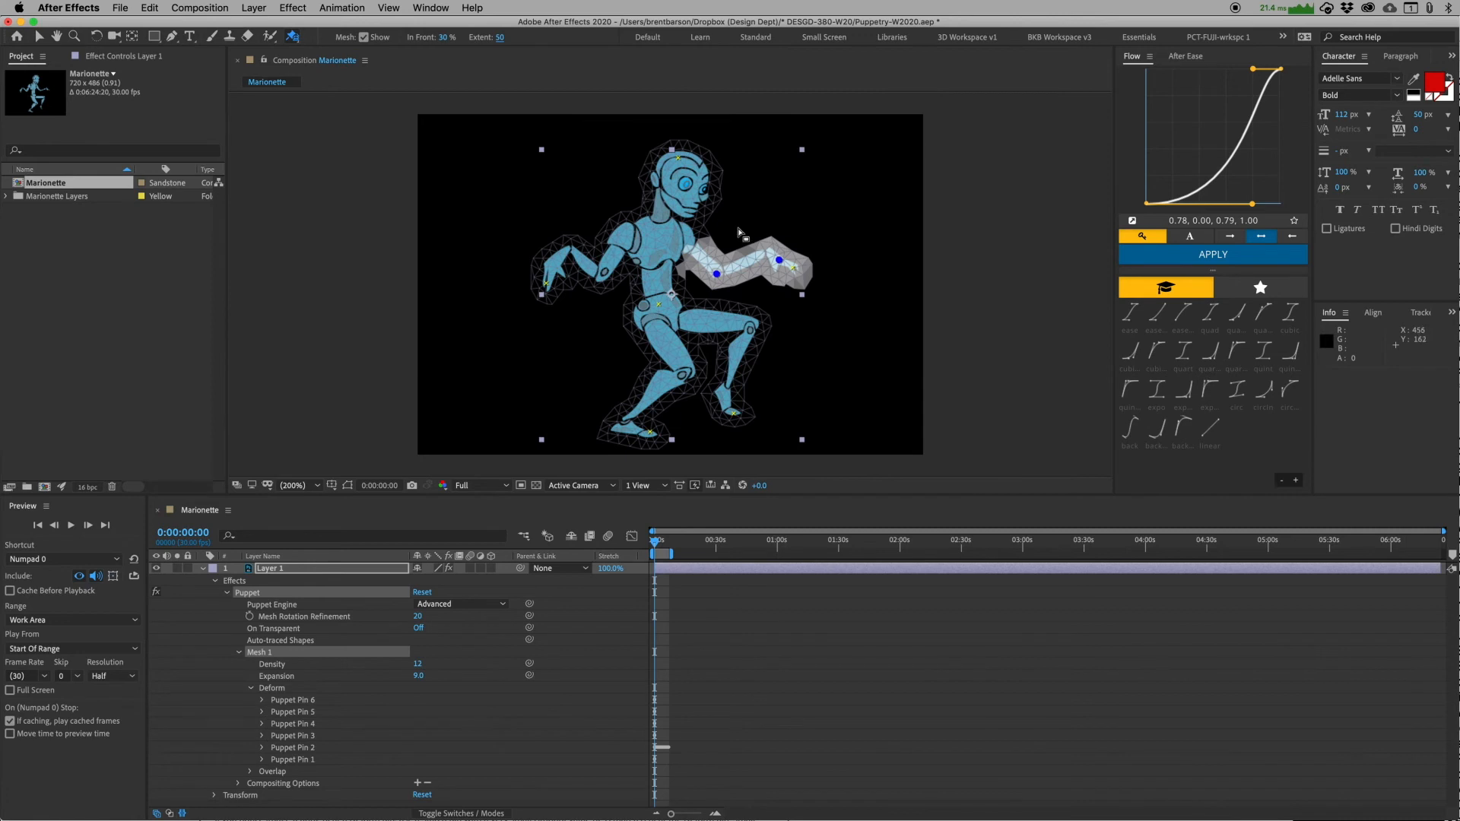
Add overlap pins to the raised leg's knee and foot, and set both to -30% In Front.
left_click(751, 326)
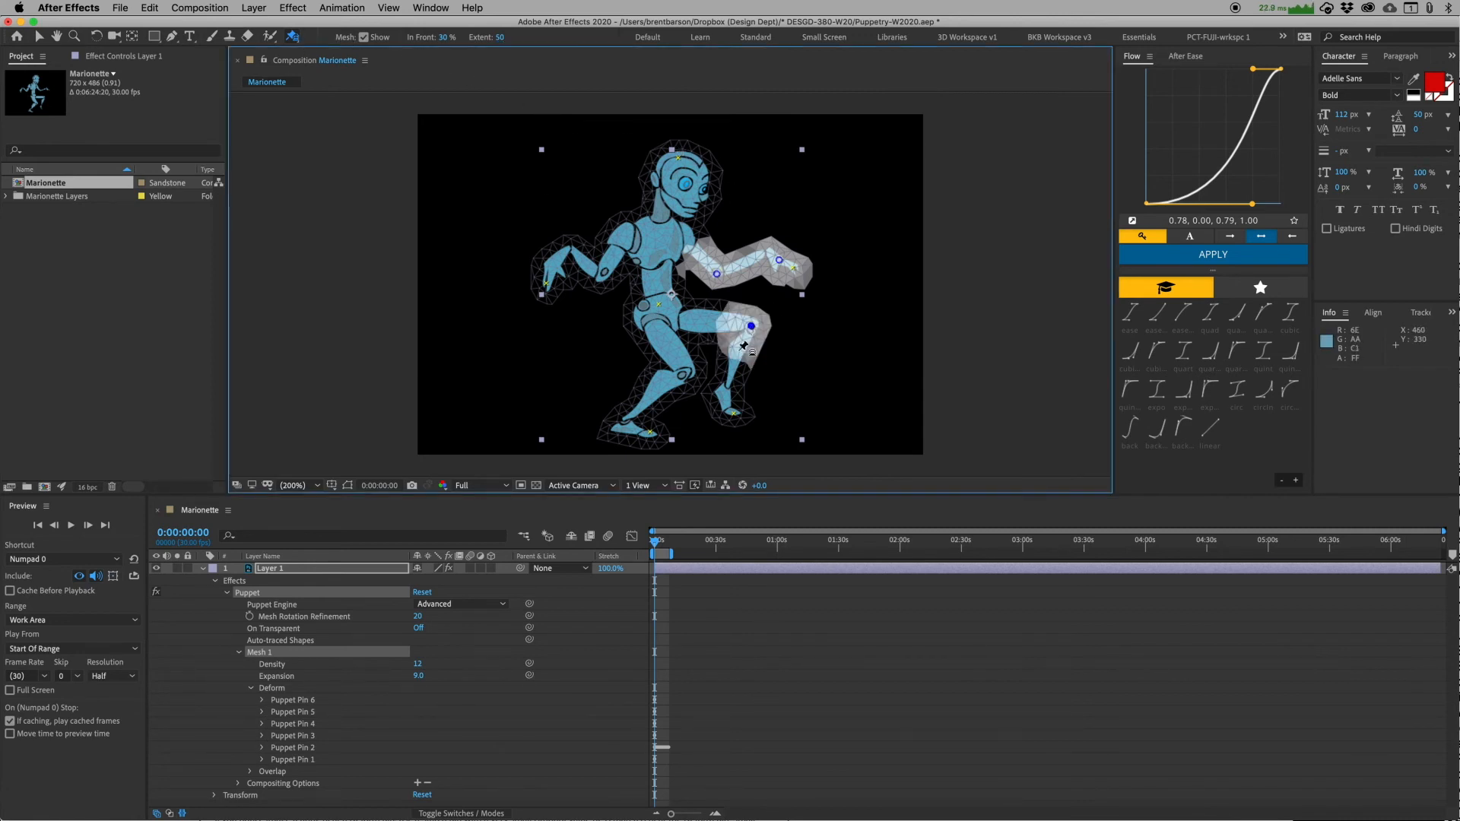
left_click(730, 411)
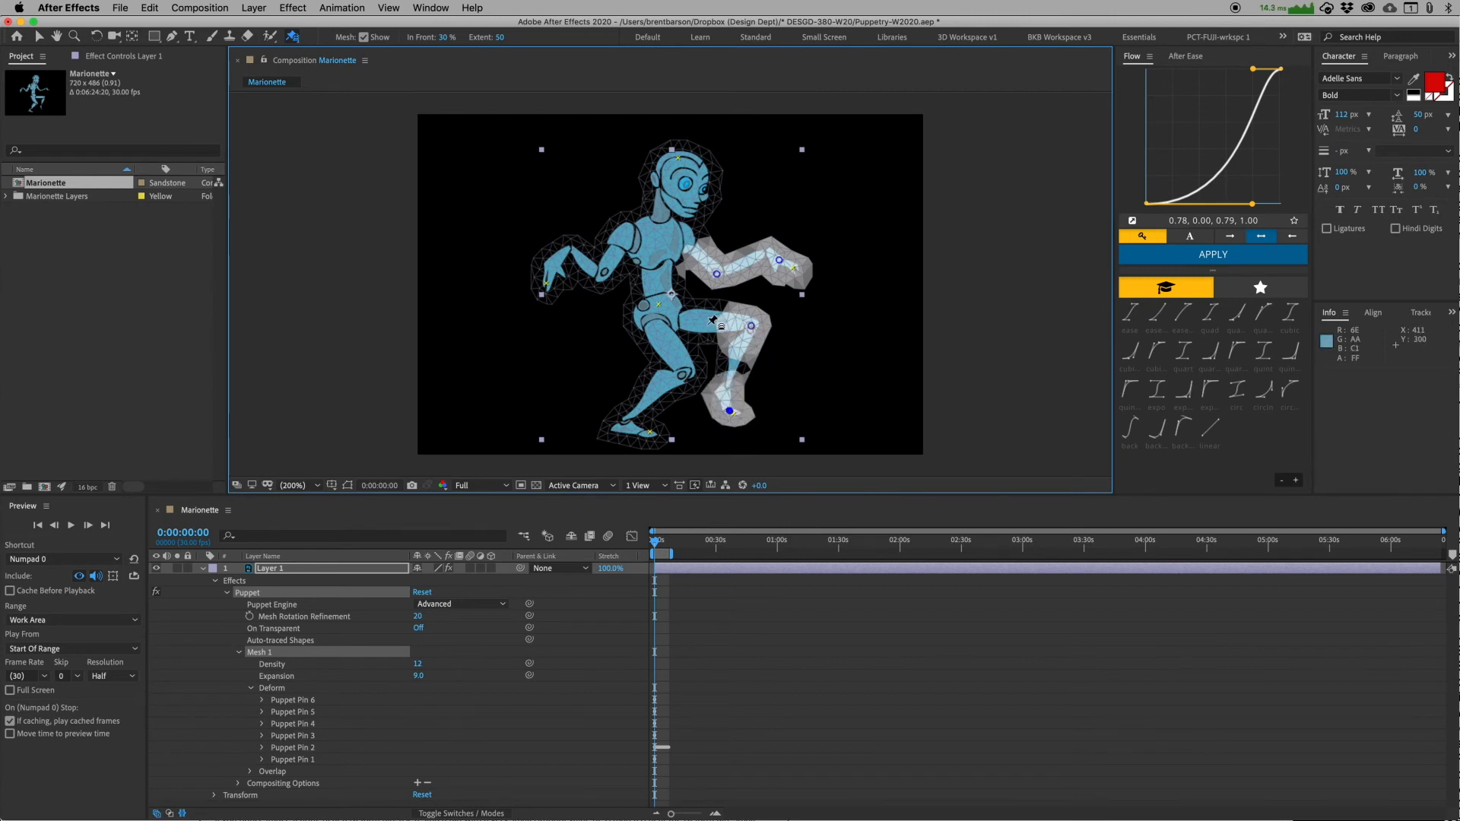
left_click(751, 326, "shift")
left_click(443, 37)
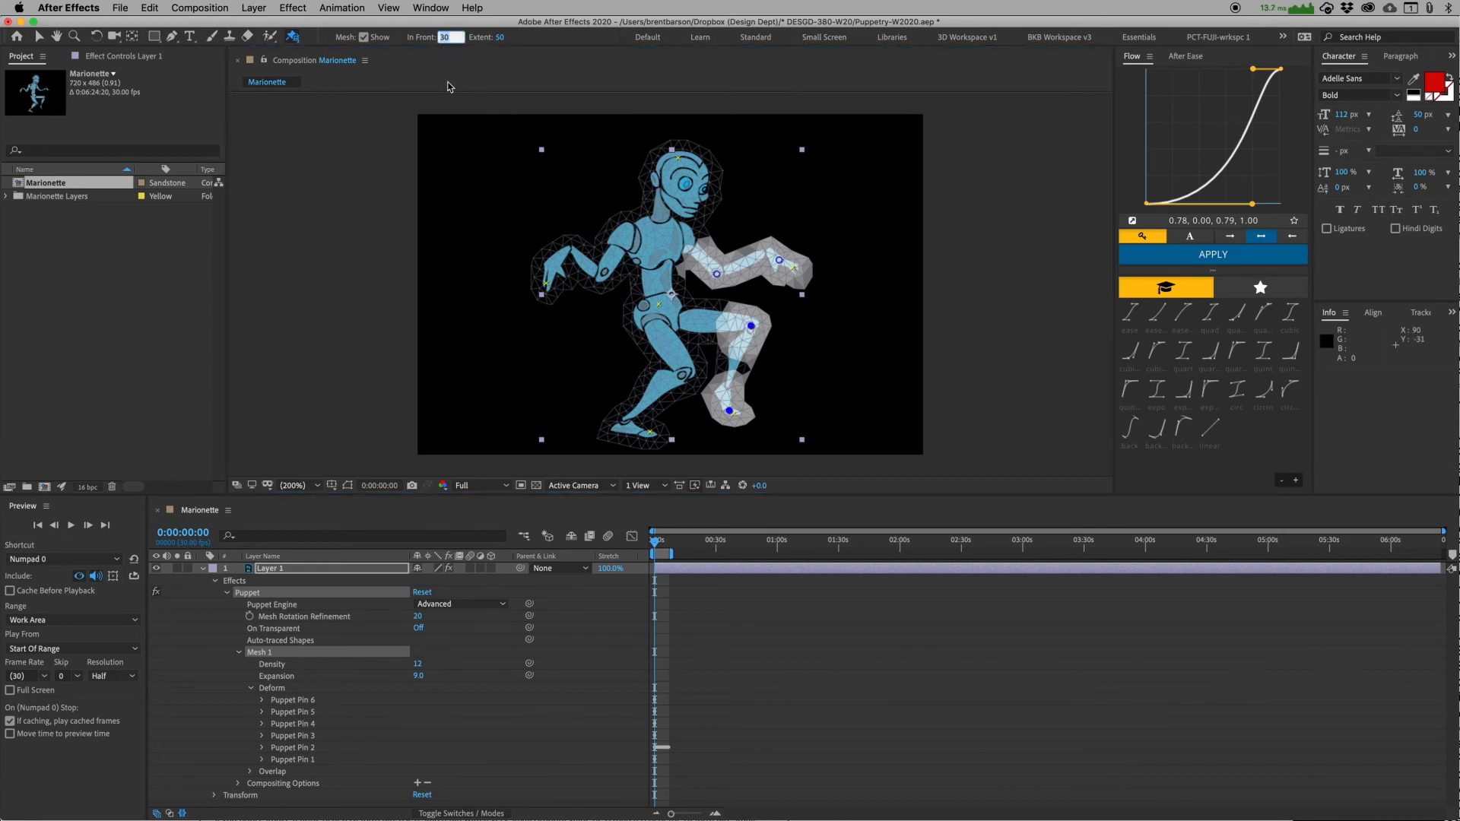
type("-30")
key("Return")
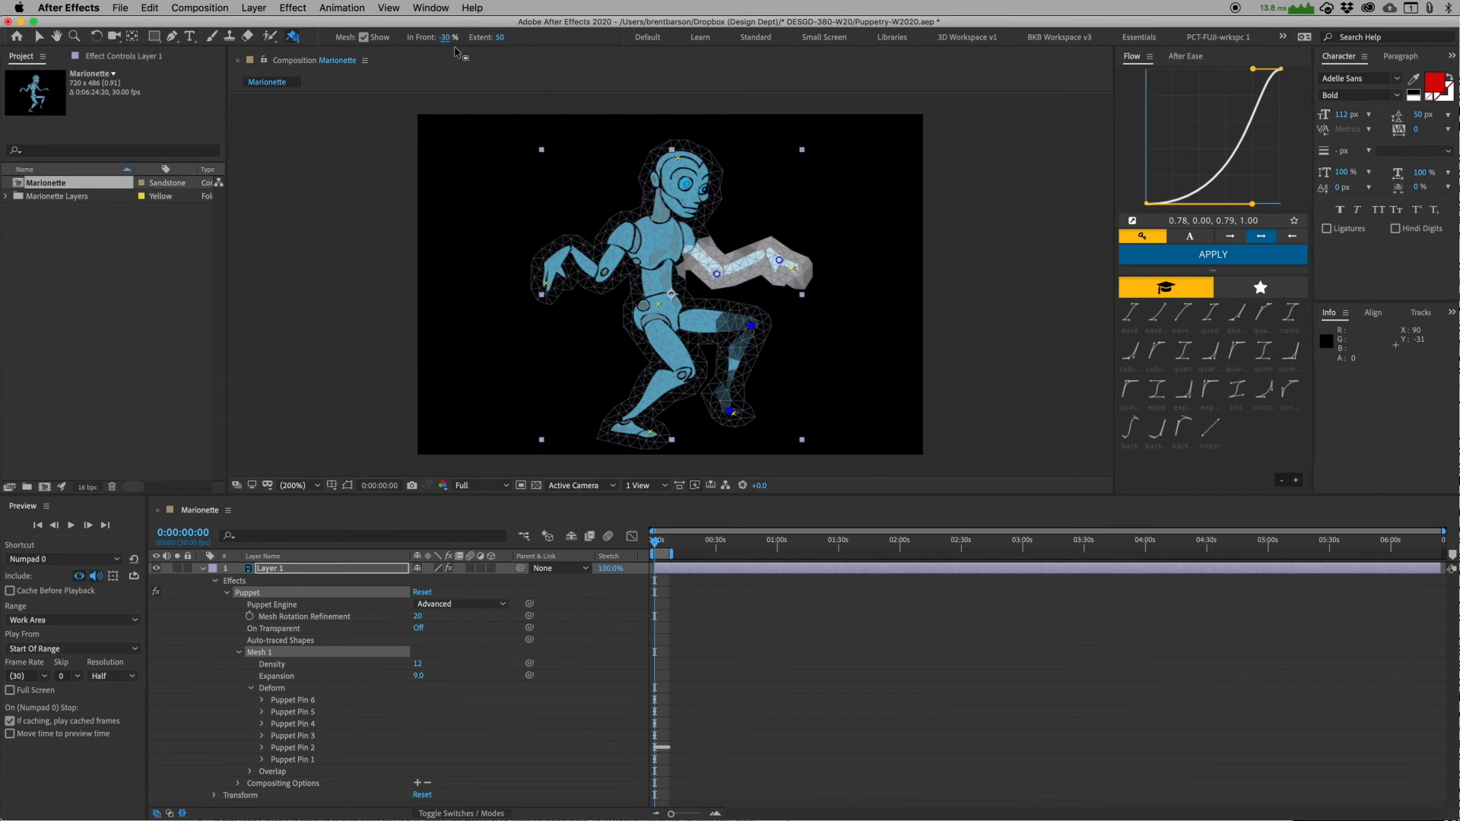
Set the raised leg's two overlap pins to an Extent of 60 and shift both slightly toward the standing leg.
left_click(502, 37)
type("60")
key("Return")
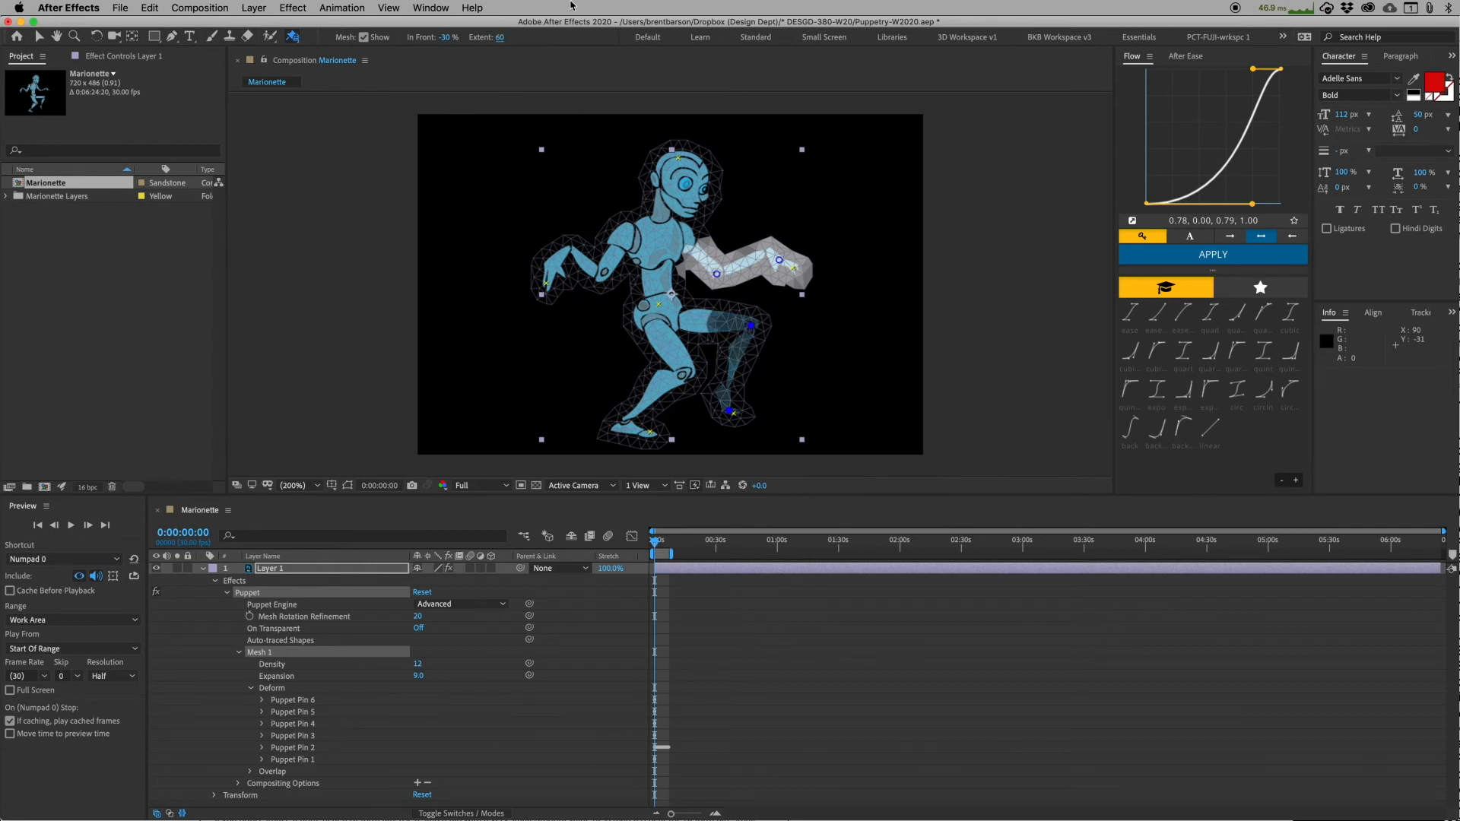
left_click(751, 331)
left_click_drag(751, 331, 732, 328)
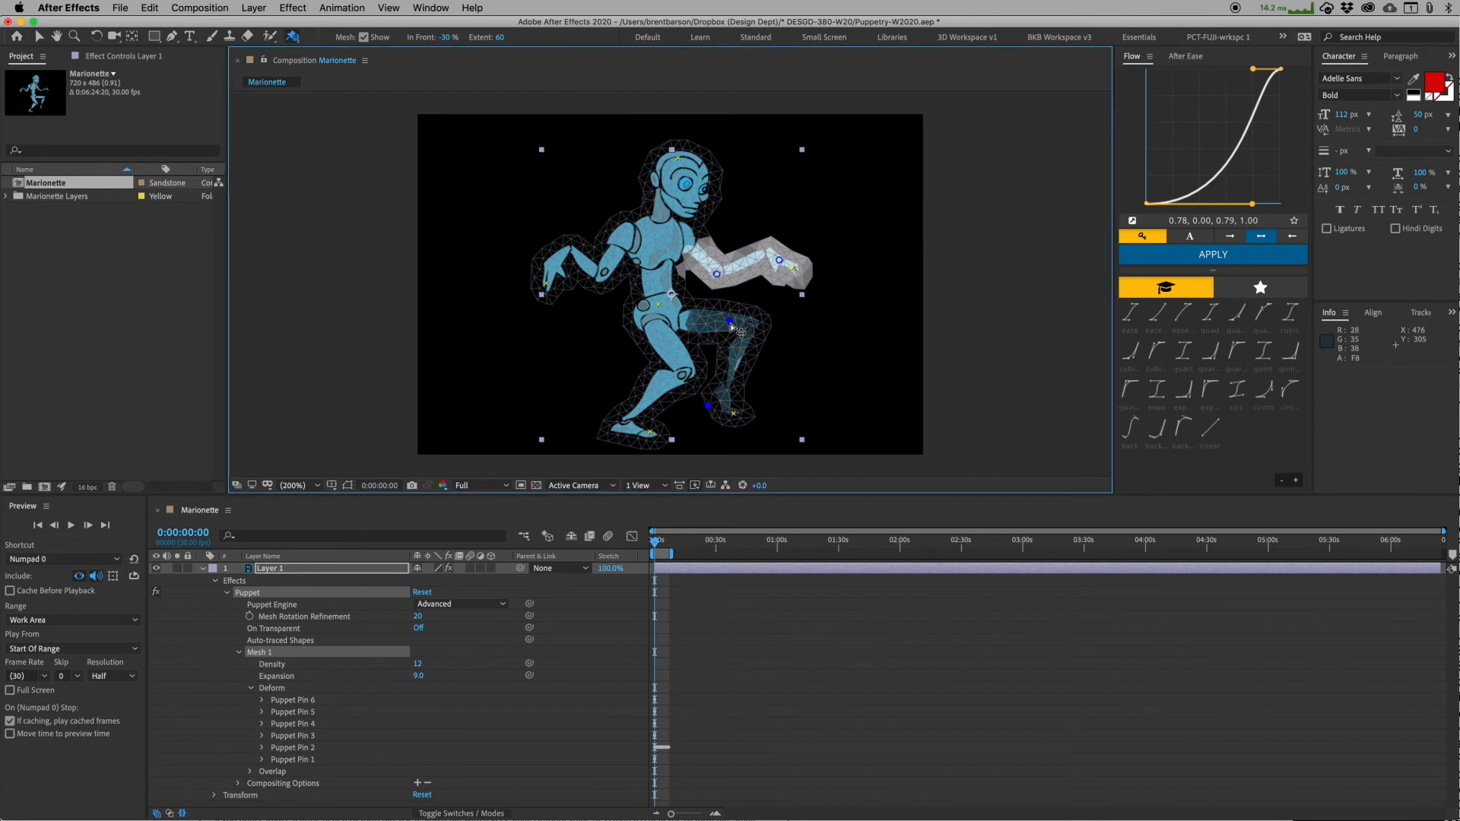
left_click(724, 396)
left_click(709, 408)
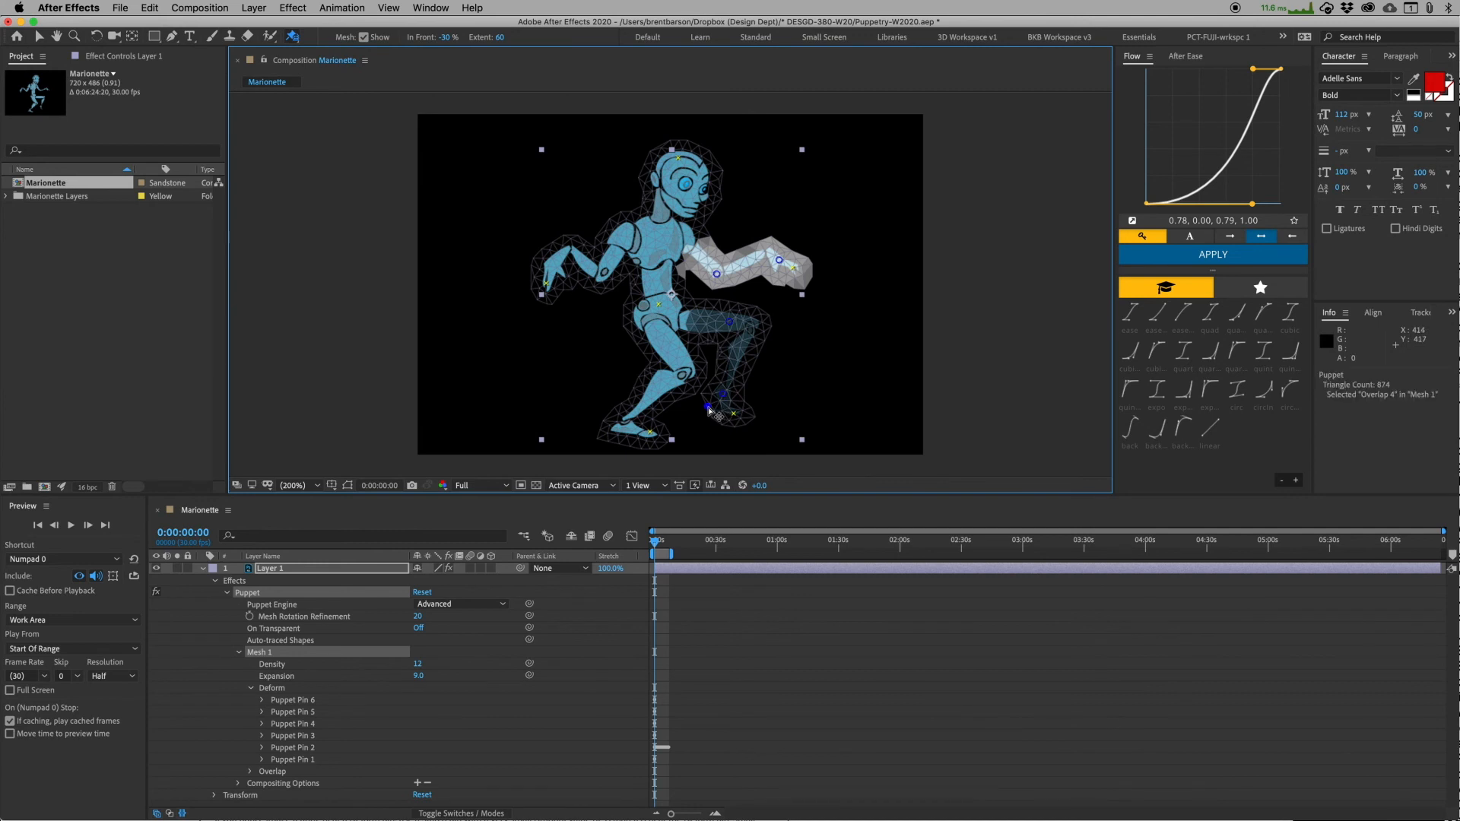
key("super+z")
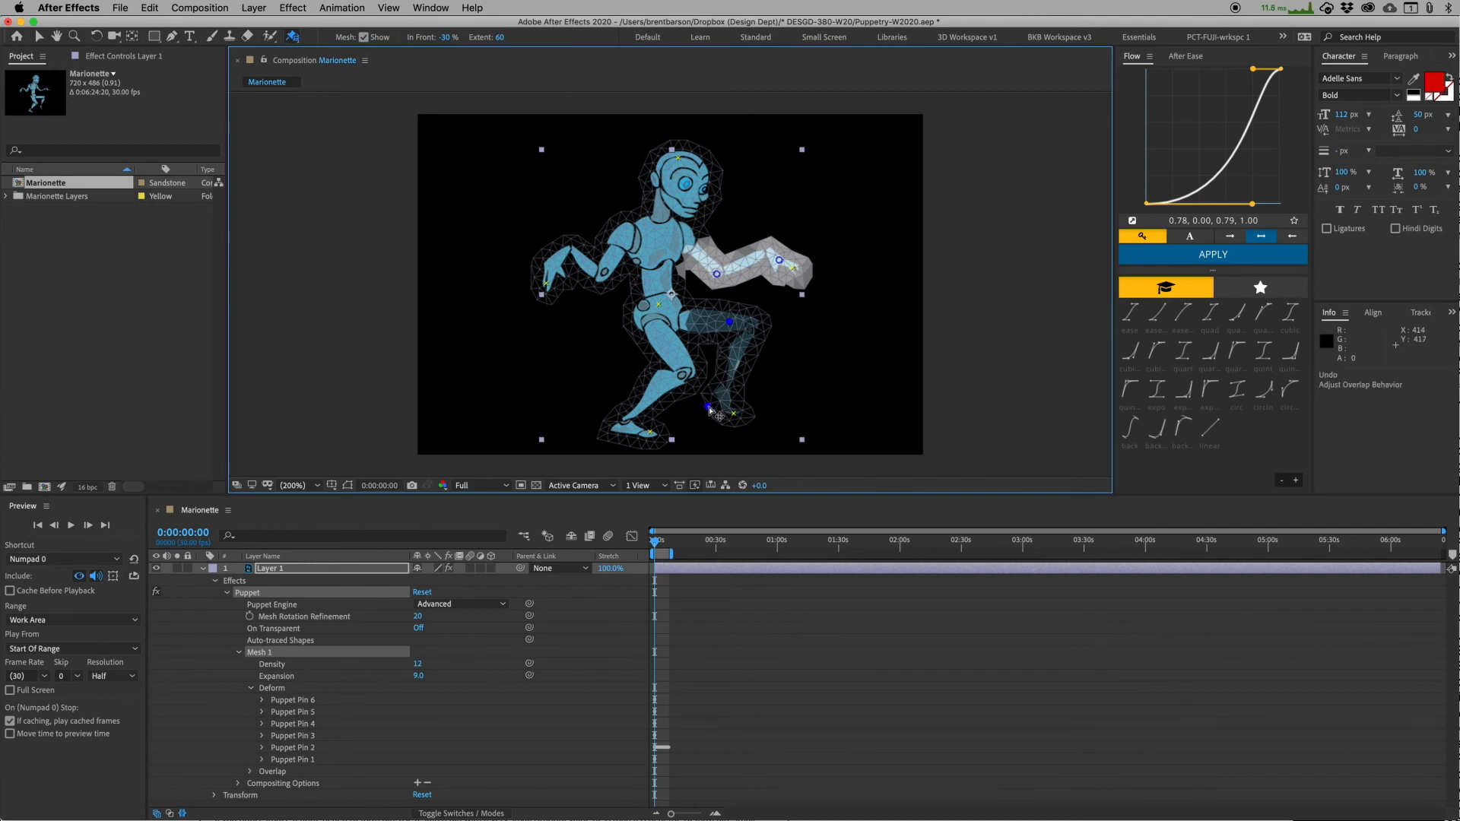
Move the raised leg's lower overlap pin onto the ankle, and switch to the Selection tool.
left_click(717, 274)
left_click(729, 321)
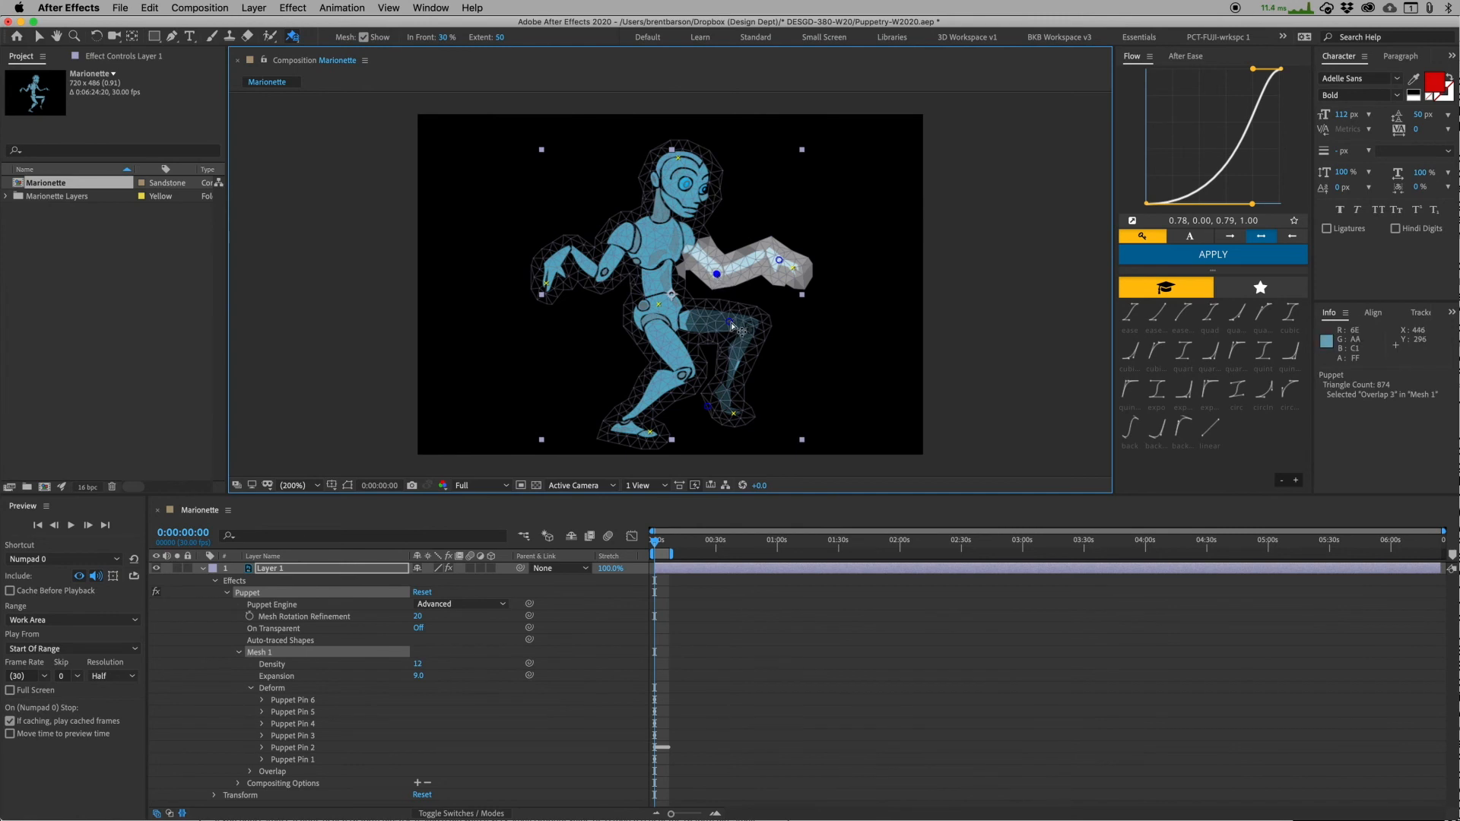
left_click(708, 409)
left_click_drag(710, 411, 729, 396)
left_click(39, 35)
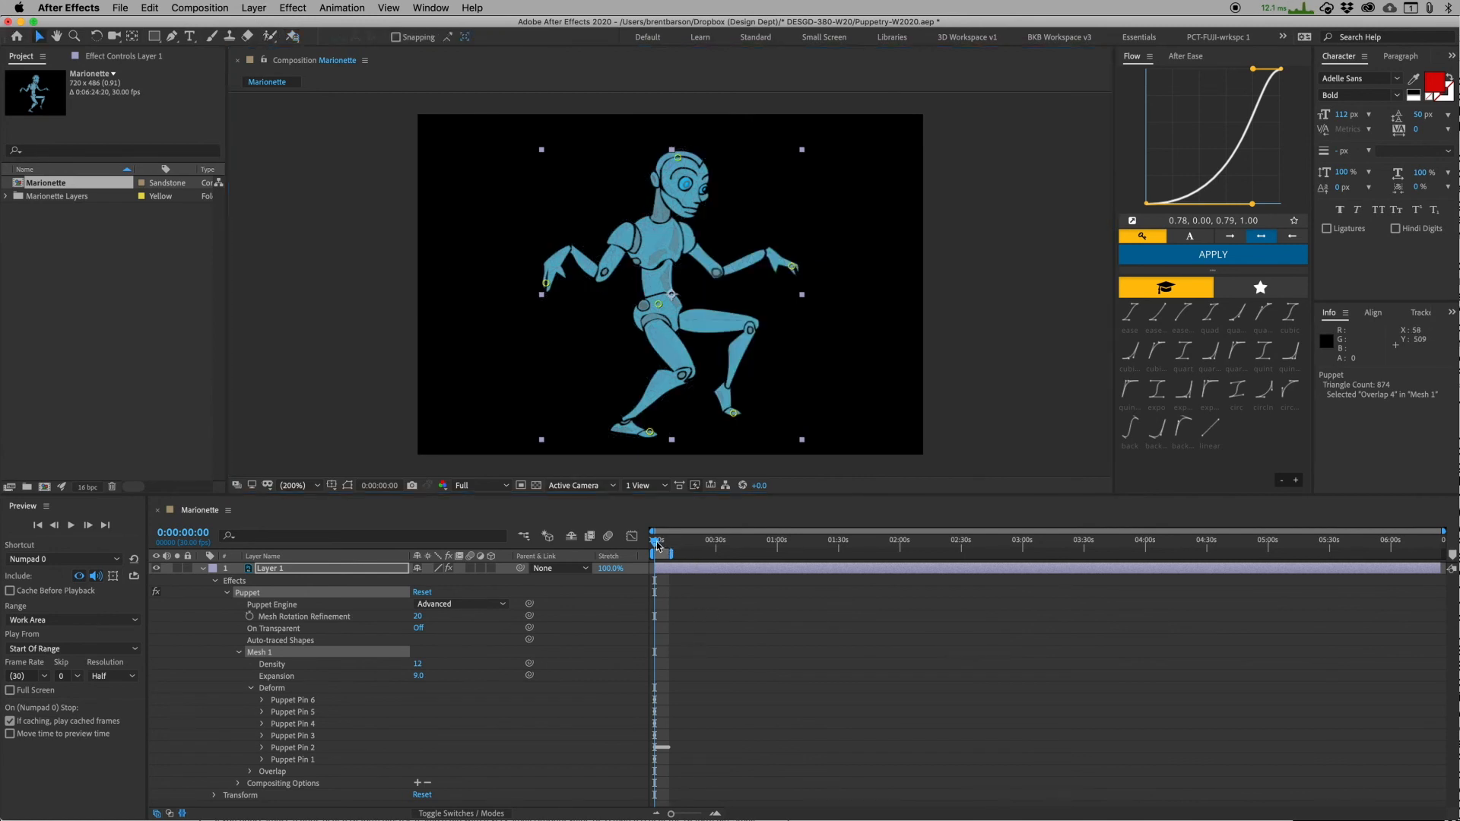
Preview the hand animation from 0:00:00:00 with the timeline showing the whole work area to check the arm and leg overlap.
key("equal")
key("equal")
key("equal")
key("equal")
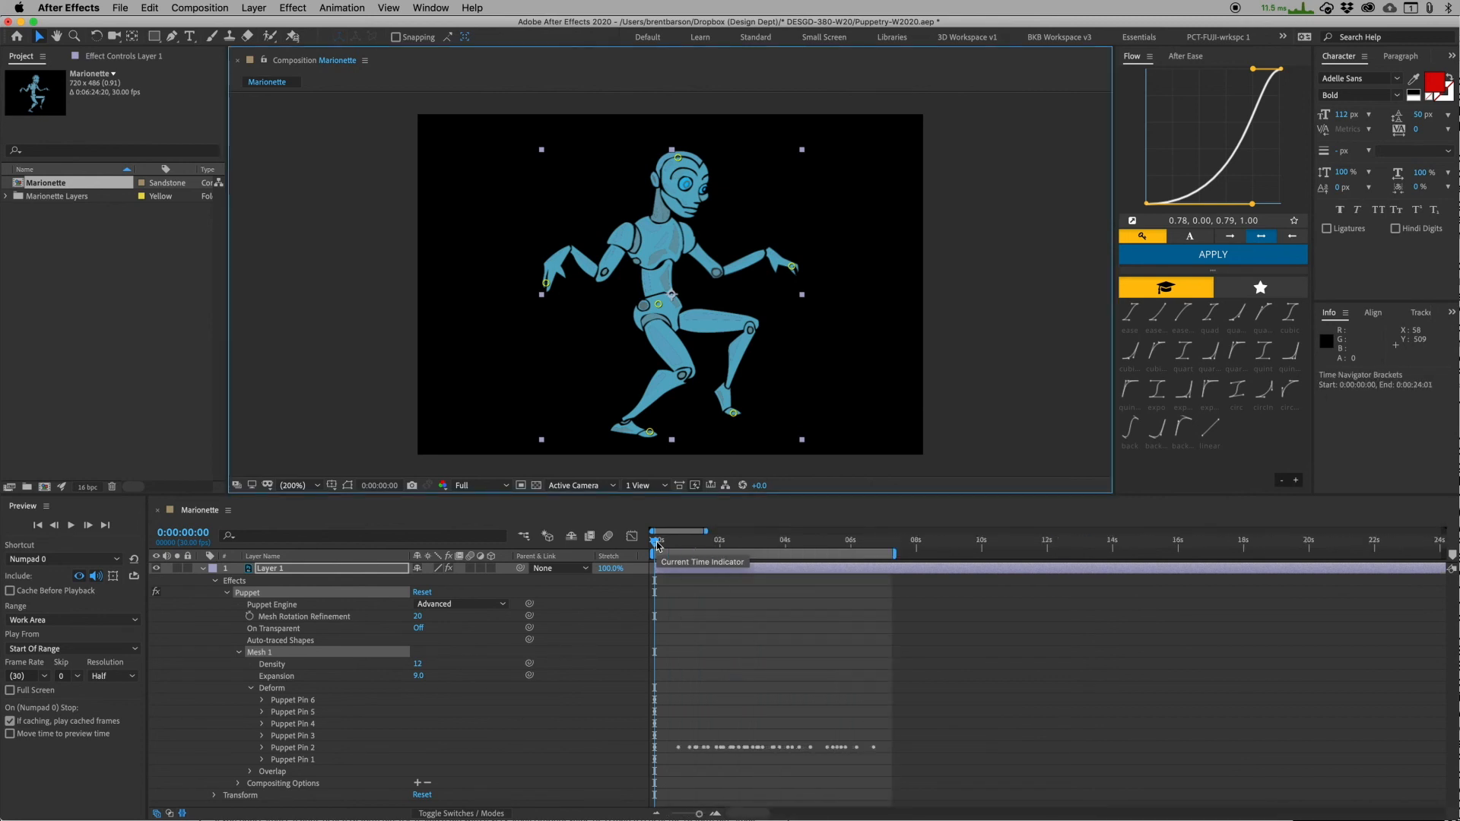
key("space")
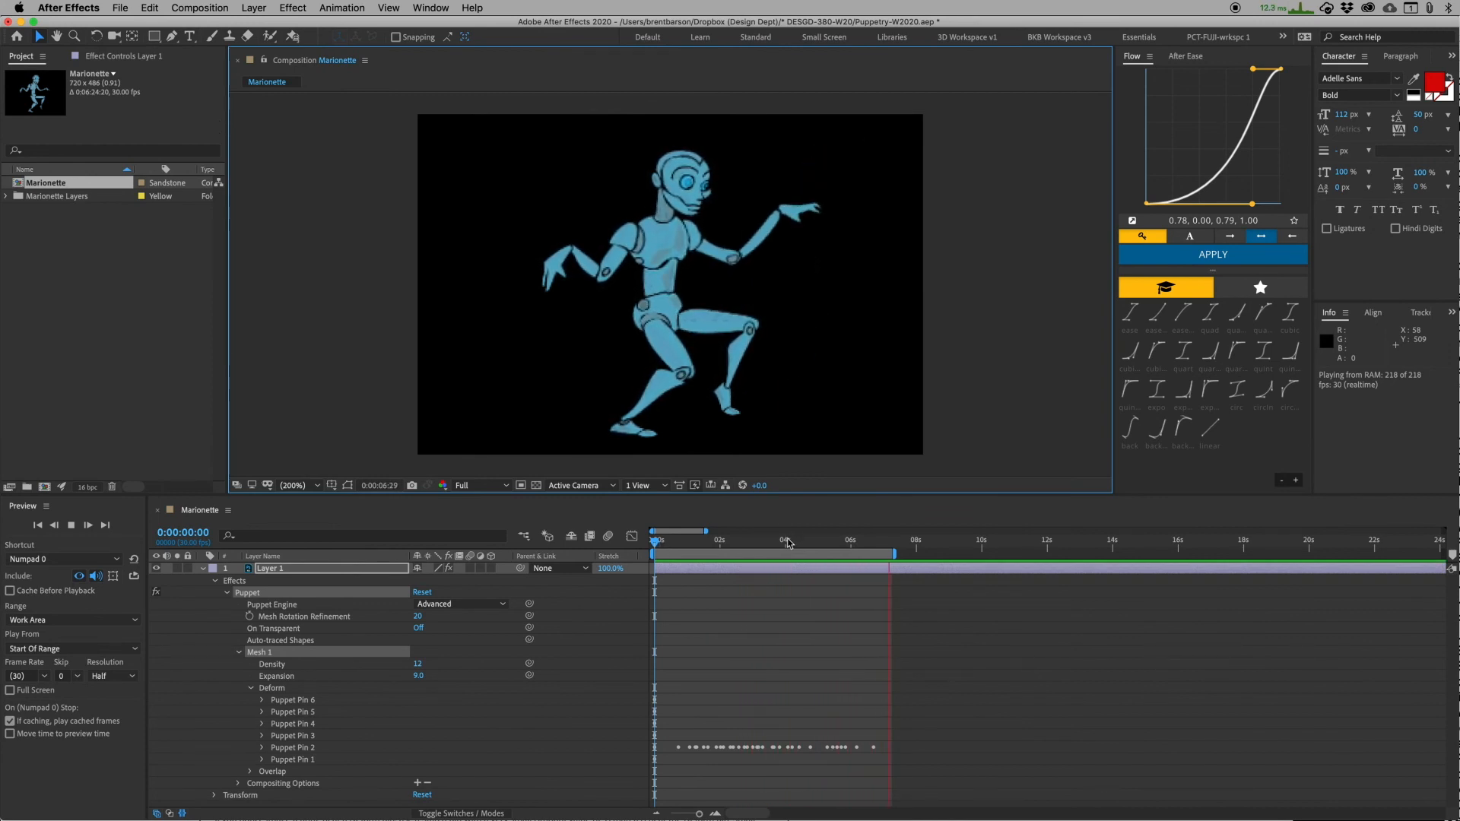
key("space")
Move the forward hand's Puppet pin down toward the raised knee at 0:00:08:08, and replay the animation from the start.
left_click_drag(789, 541, 924, 538)
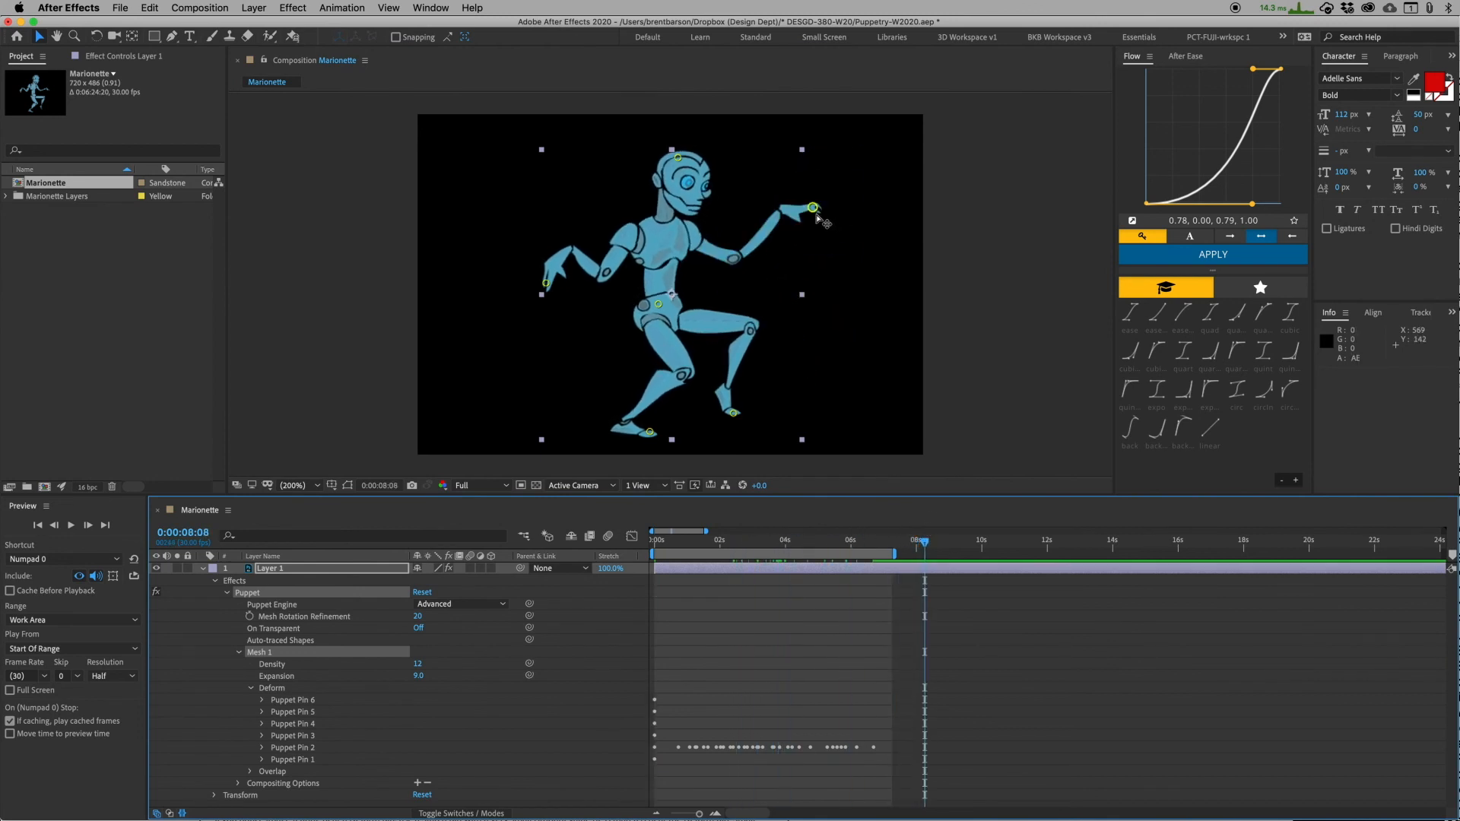
left_click_drag(817, 219, 764, 259)
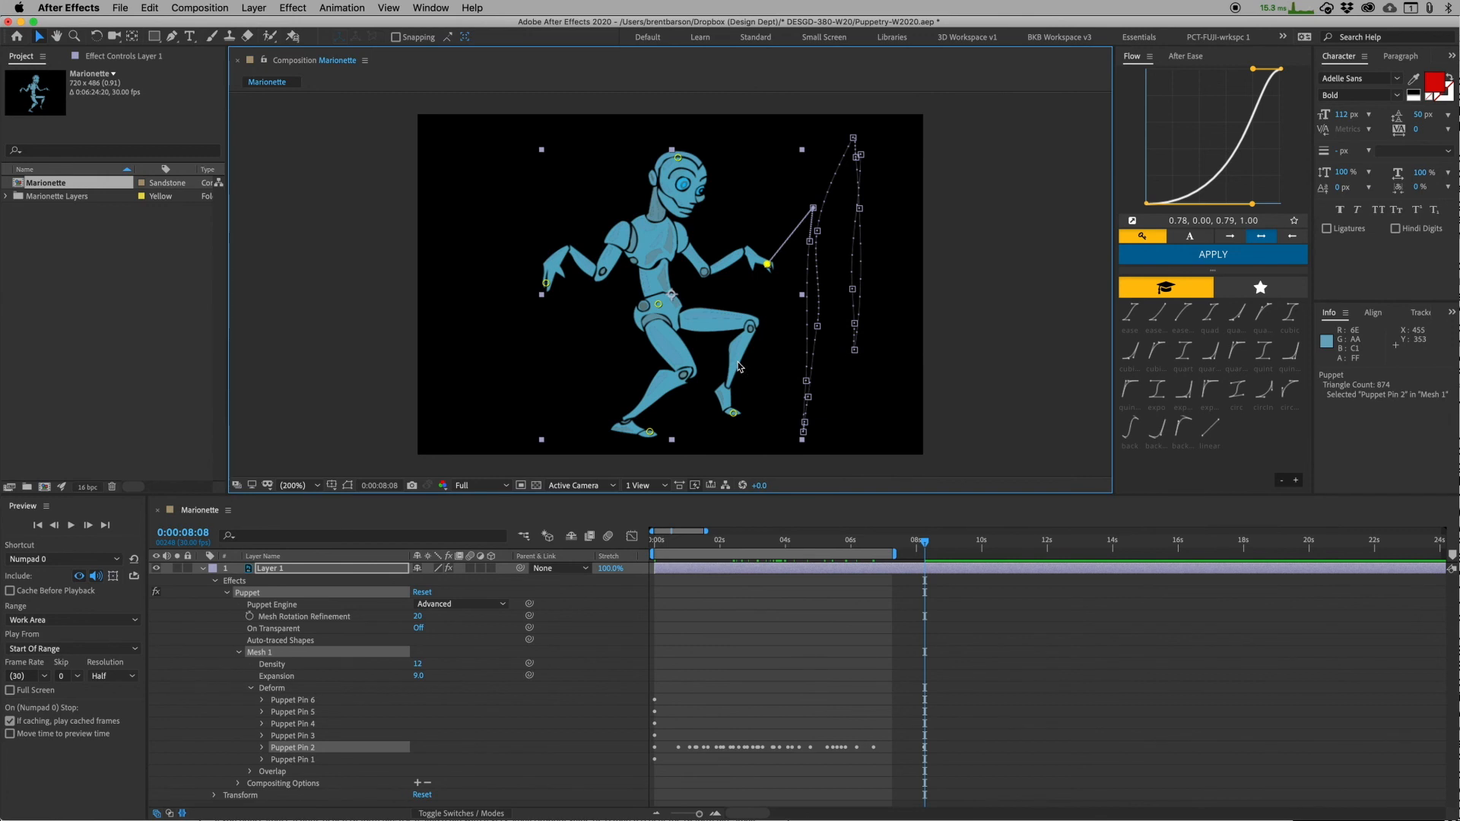
left_click_drag(865, 541, 648, 552)
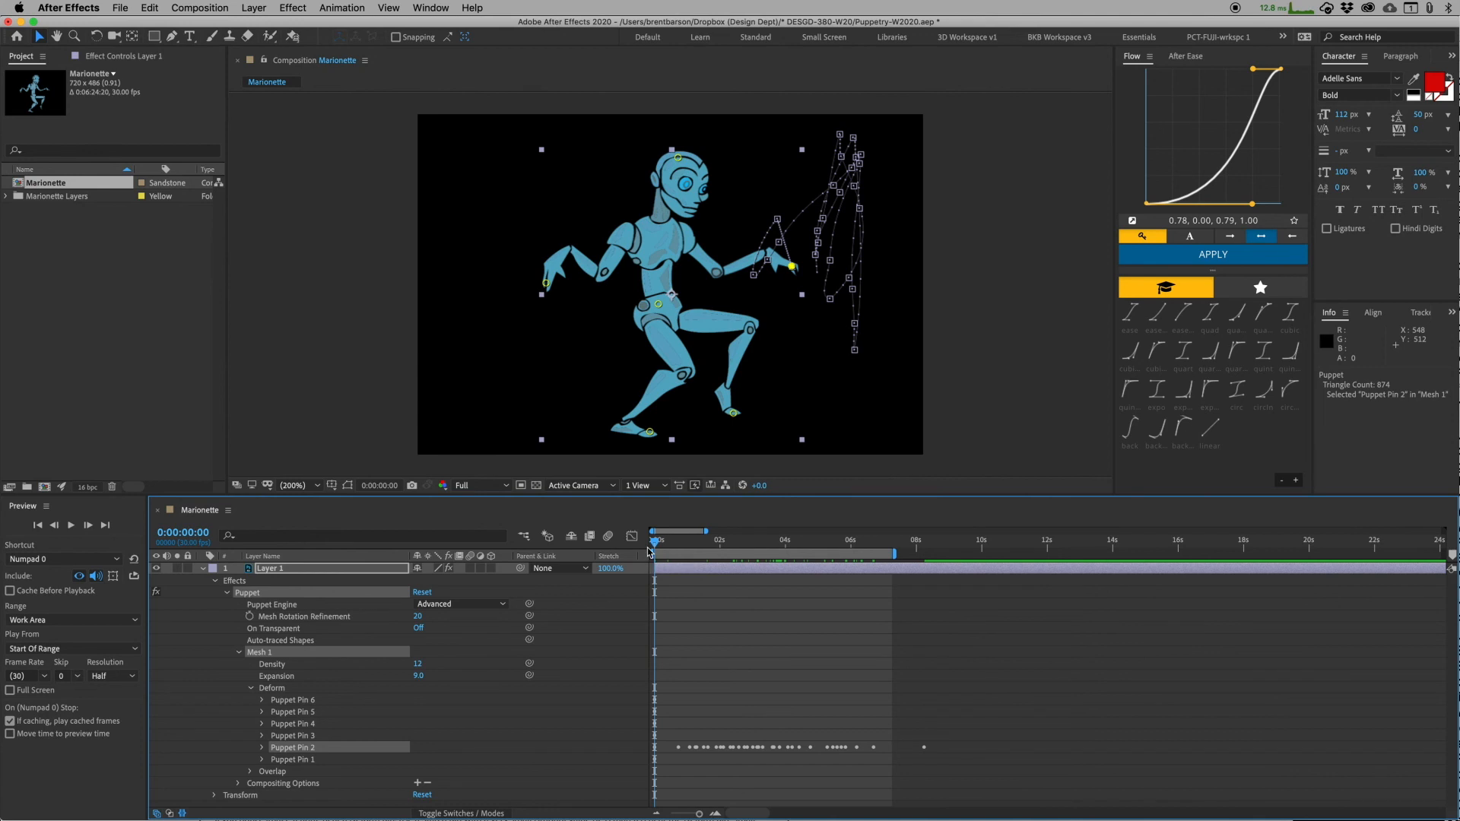
key("space")
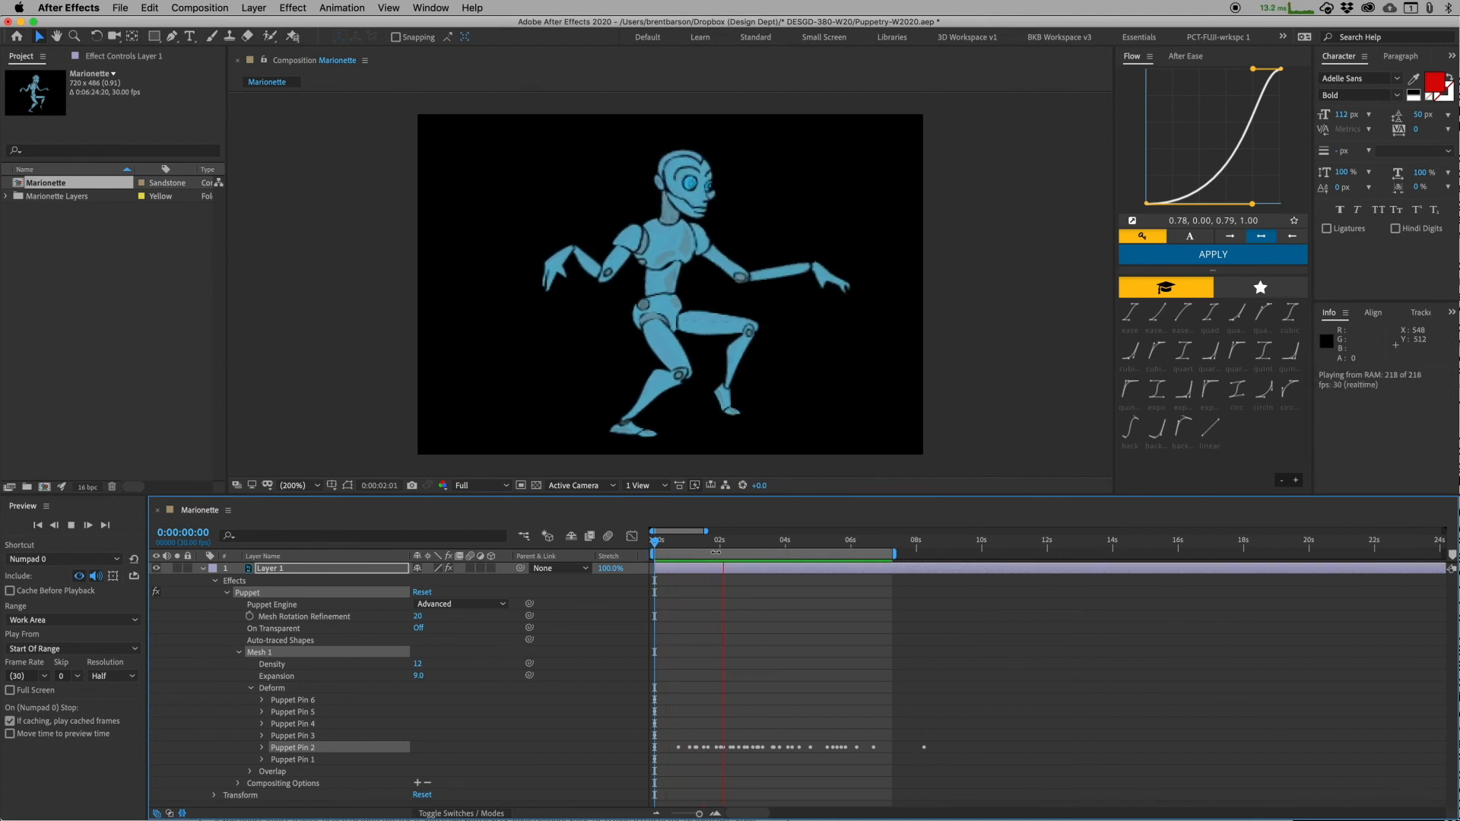
key("space")
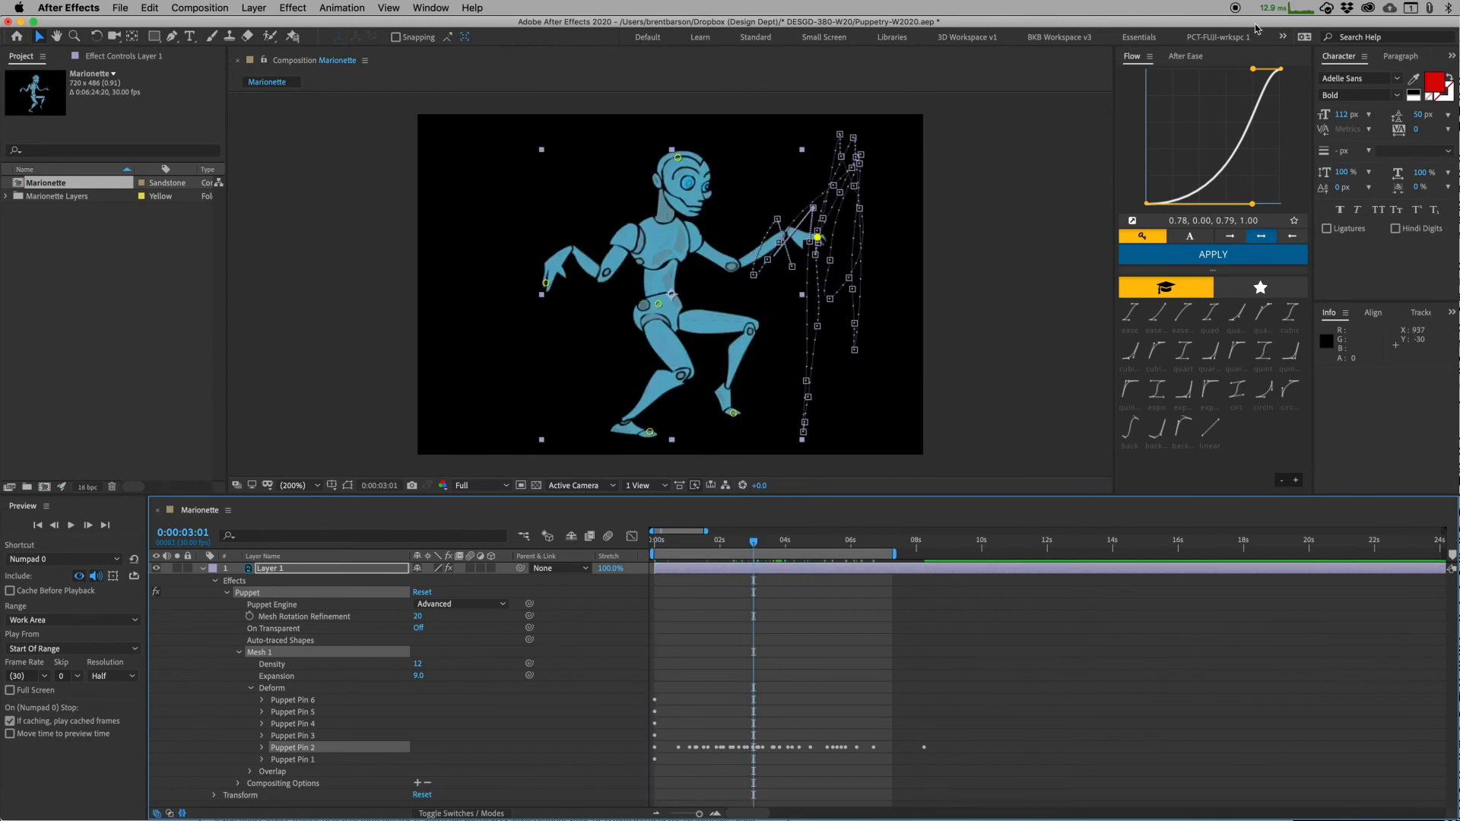